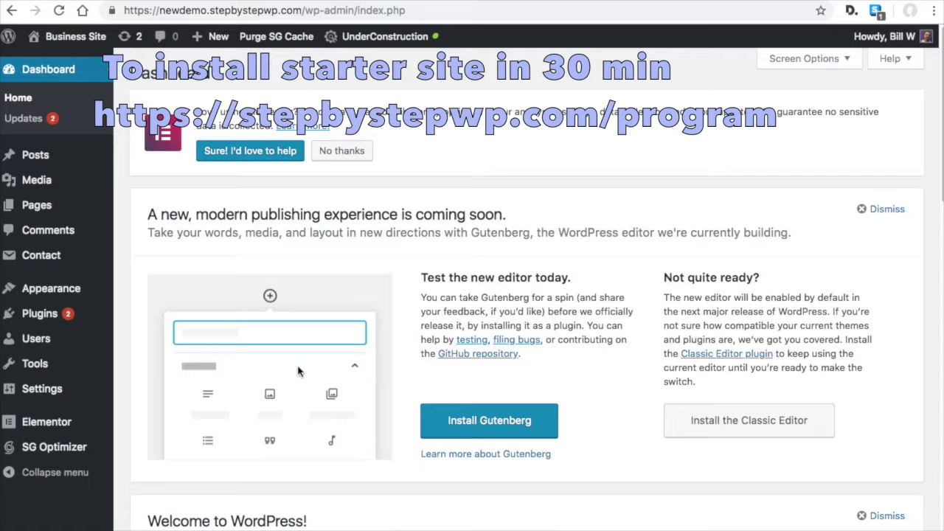
- Launch the Astra theme Customizer for Business Site from the Appearance menu
mouse_move(73, 289)
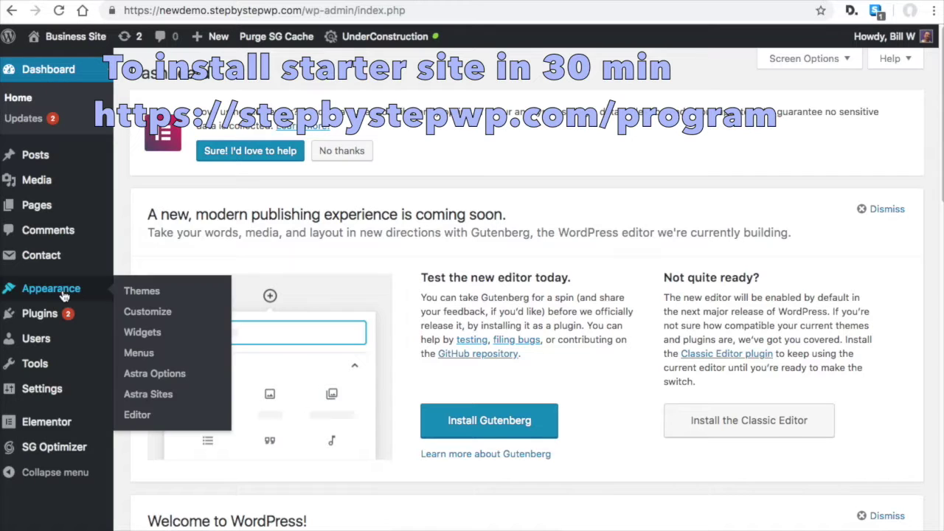
left_click(144, 312)
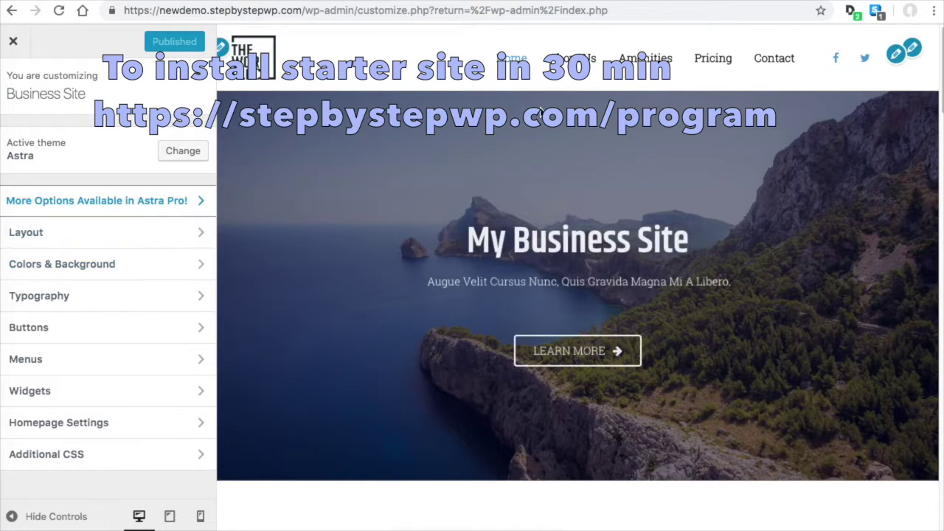
- Show the menu location assignments through the header widget and menu edit shortcuts
left_click(898, 57)
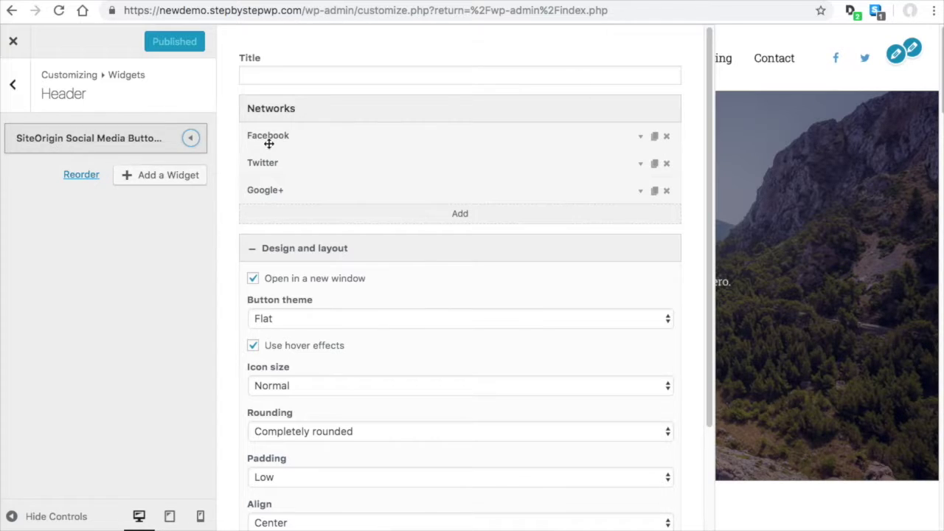
left_click(915, 49)
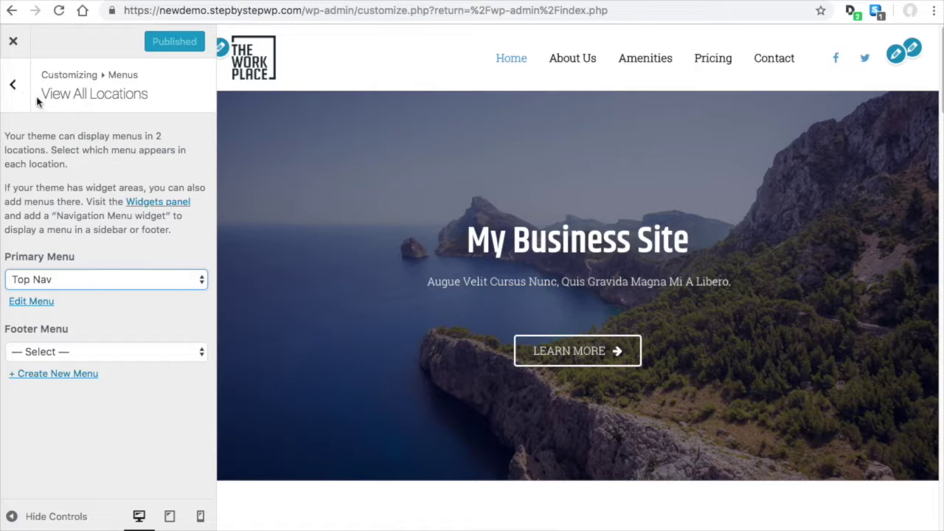
left_click(15, 86)
- Bring up the Top Nav menu in Menus, keeping it assigned to Primary Menu
left_click(12, 84)
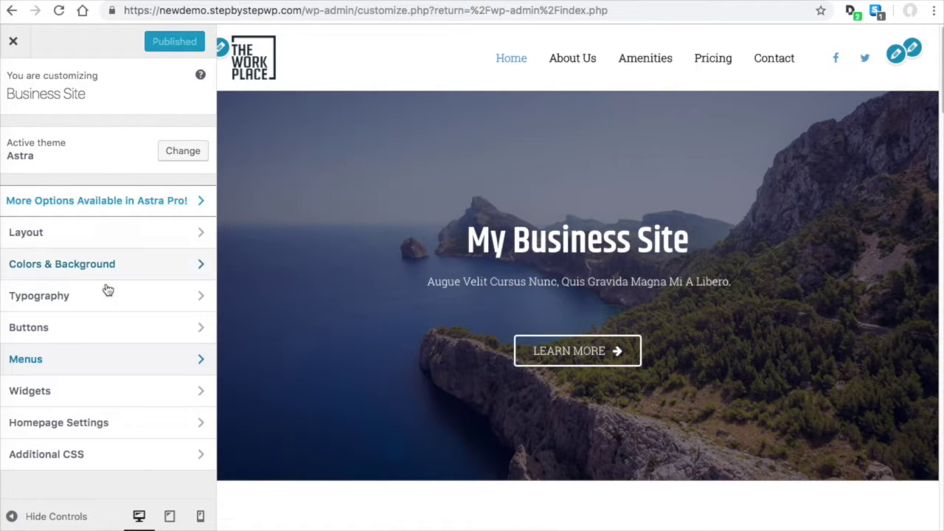
left_click(82, 363)
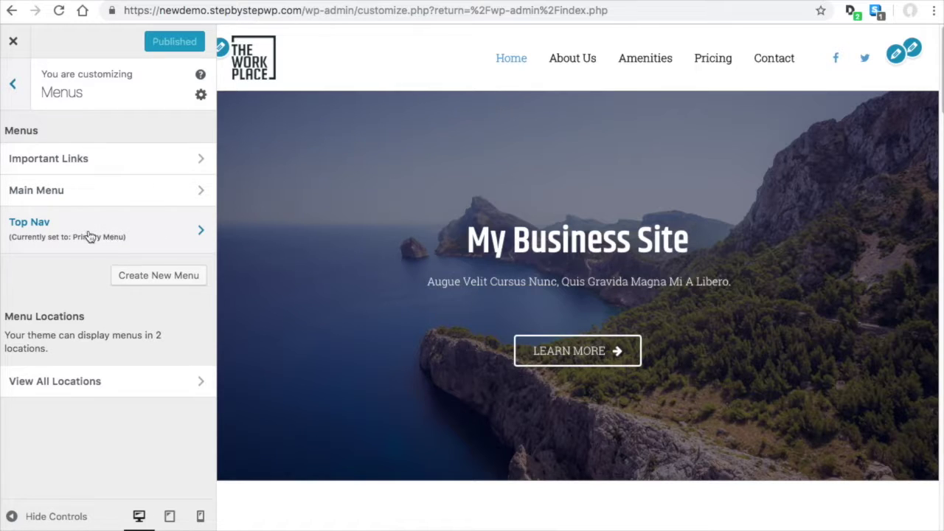
left_click(156, 234)
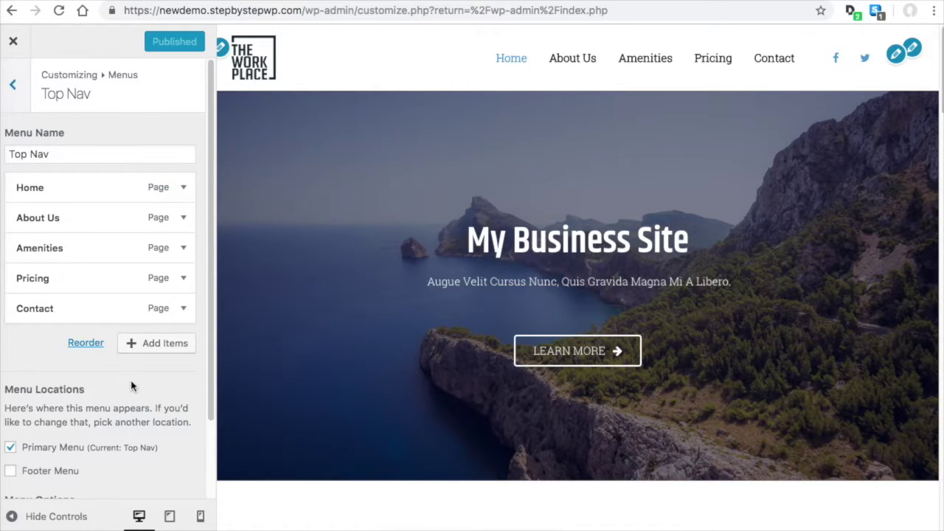
left_click(11, 447)
left_click(11, 447)
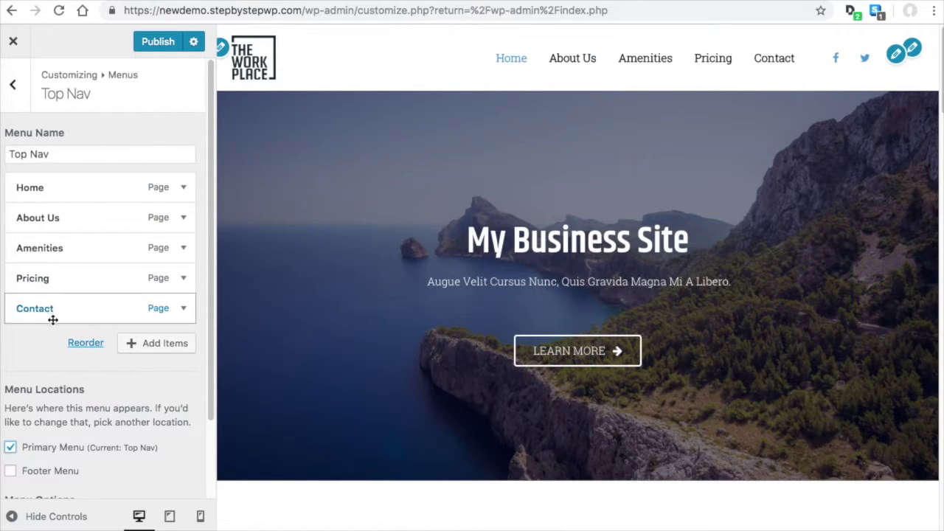
- Drag Top Nav items into the order Home, Contact, About Us, Amenities, Pricing, then exit the Customizer
left_click_drag(52, 315, 46, 278)
left_click_drag(61, 248, 55, 274)
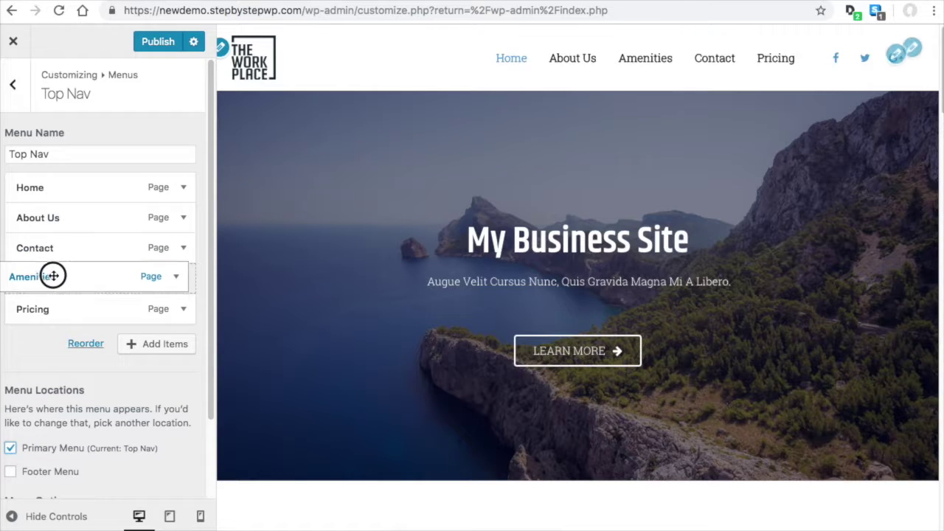
left_click_drag(67, 206, 74, 253)
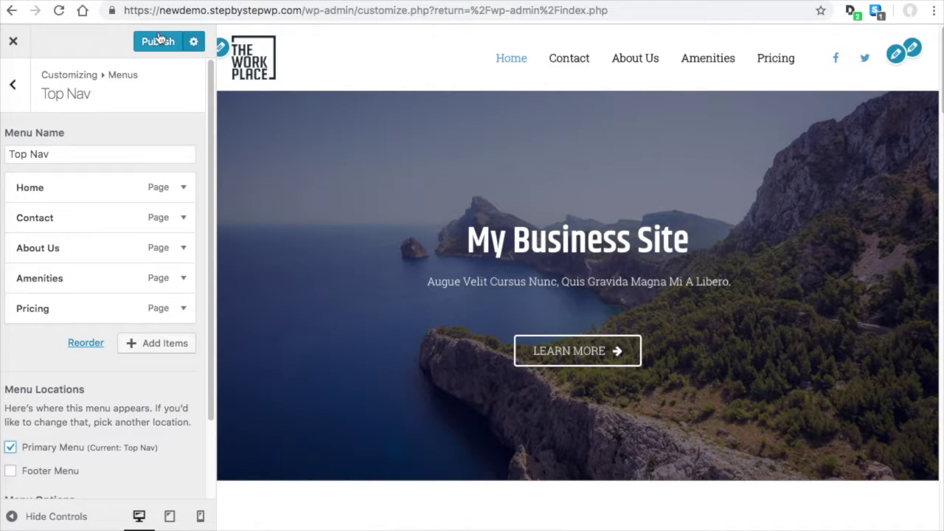
left_click(13, 42)
- Discard the unsaved Customizer changes and load Top Nav on the Menus admin page
left_click(605, 108)
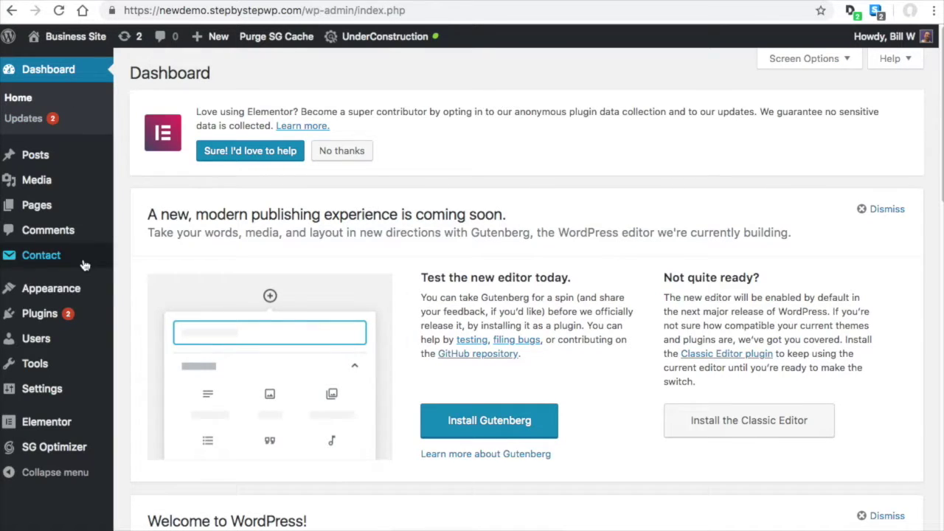
mouse_move(54, 294)
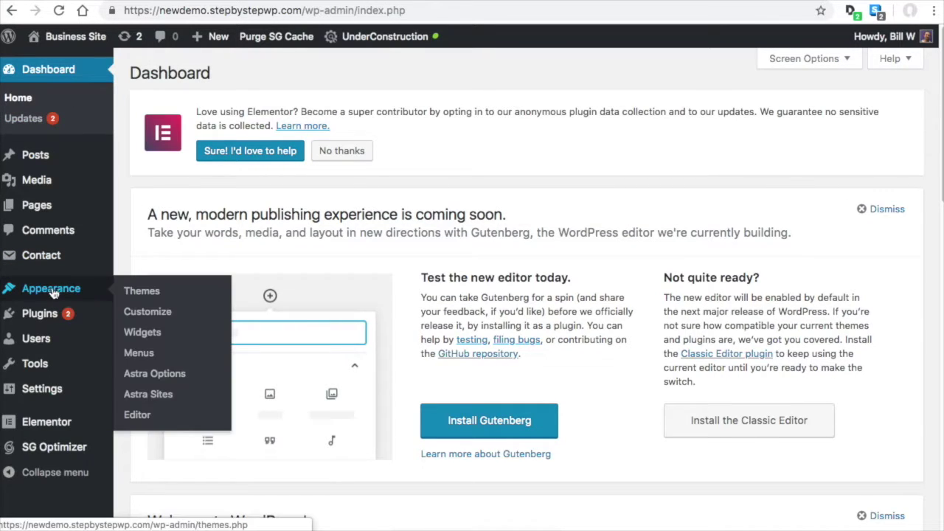
left_click(147, 356)
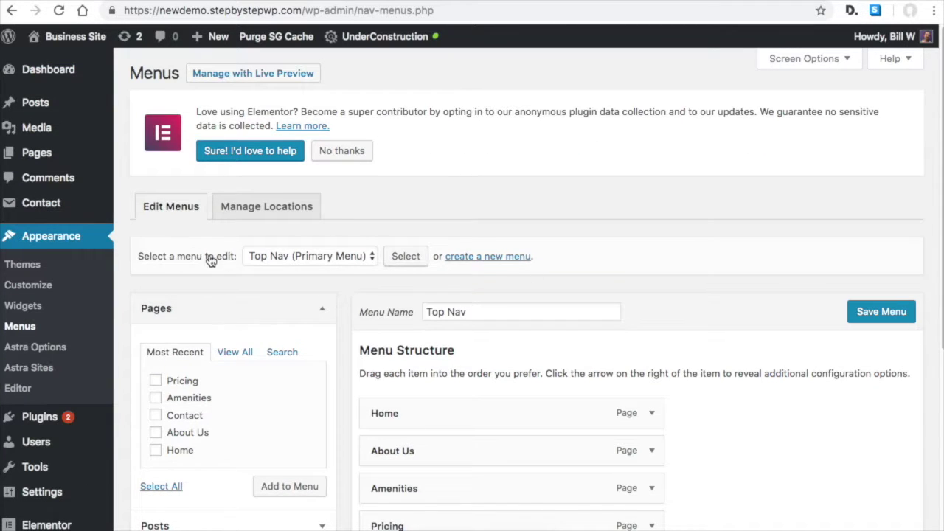
left_click(322, 260)
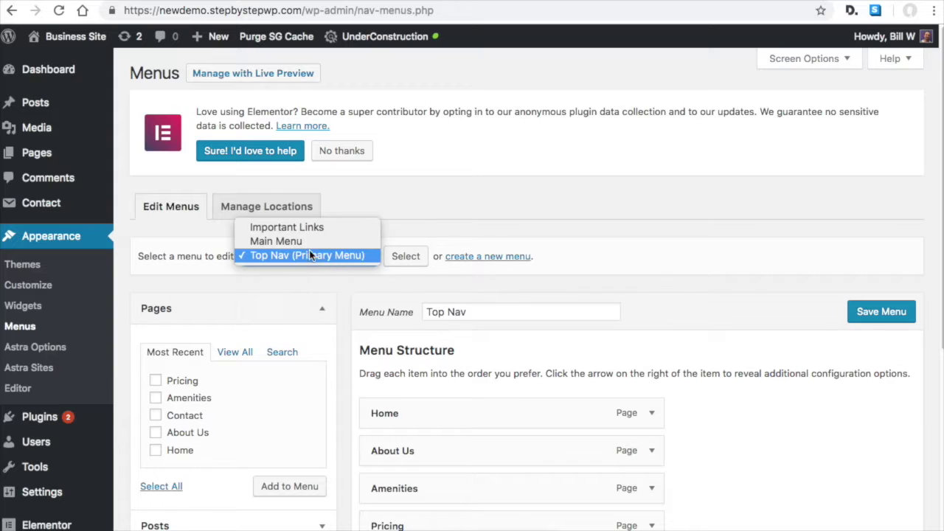
left_click(240, 256)
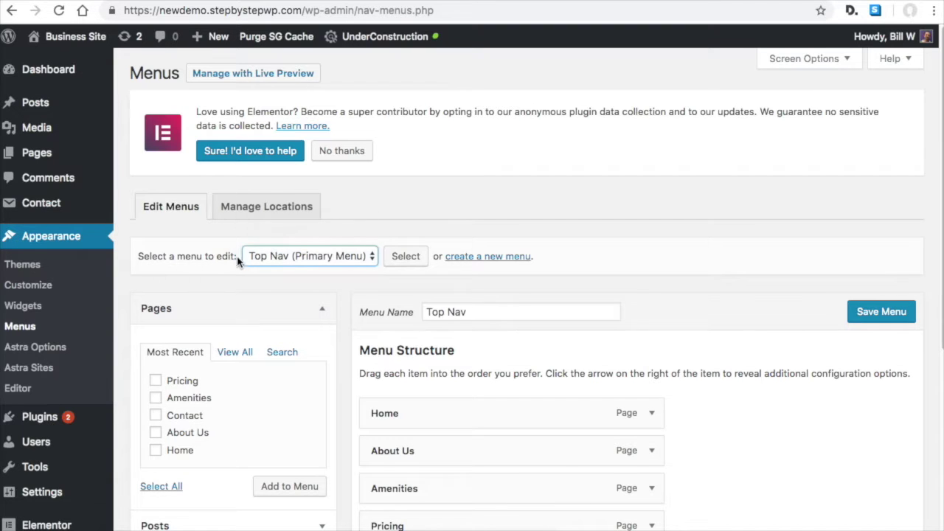
left_click(411, 258)
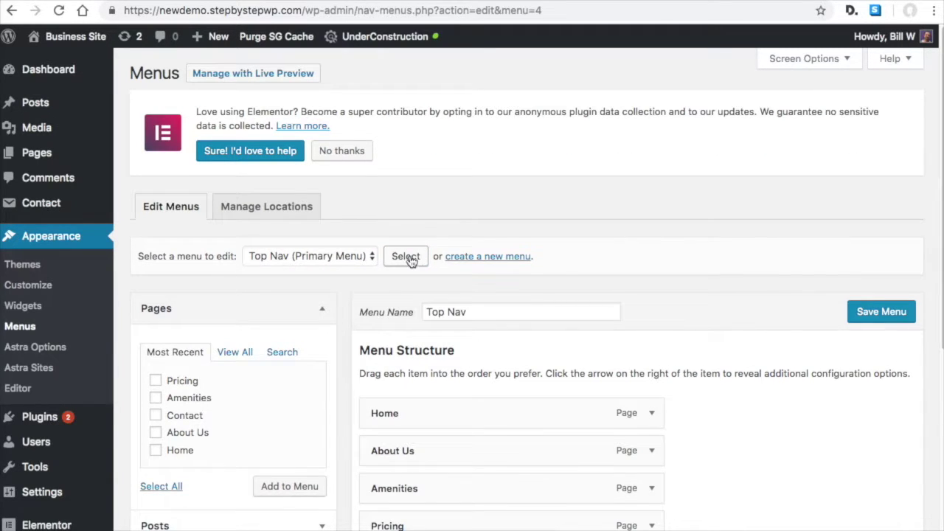
scroll(672, 248, "down", 5)
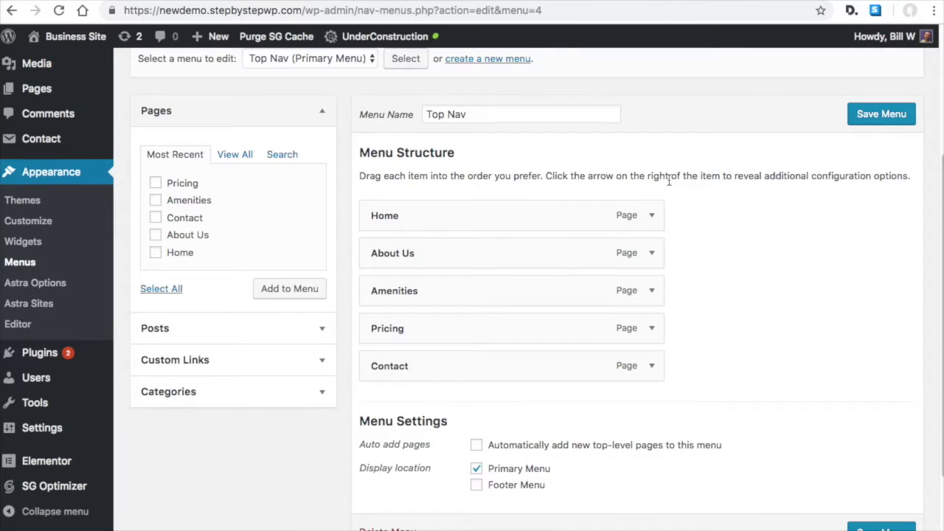
left_click_drag(433, 295, 514, 291)
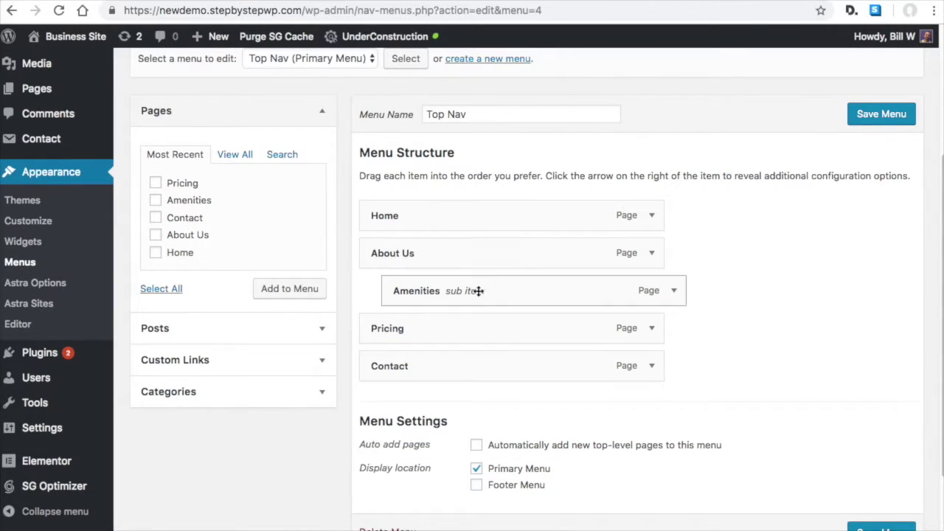
left_click_drag(434, 327, 465, 326)
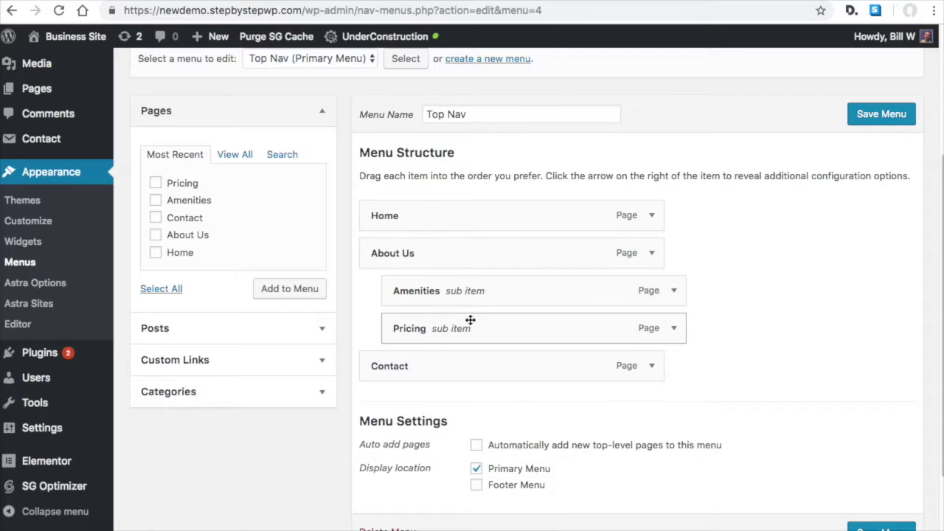
mouse_move(476, 323)
left_mouse_down()
mouse_move(518, 328)
mouse_move(486, 329)
left_mouse_up()
left_click_drag(538, 282, 501, 292)
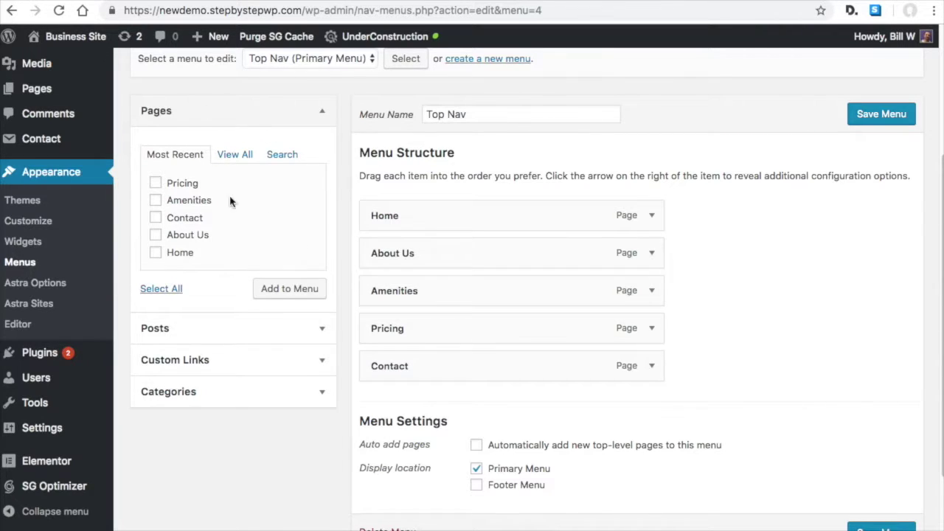
- Add the Pricing page to Top Nav from the View All page list
left_click(237, 156)
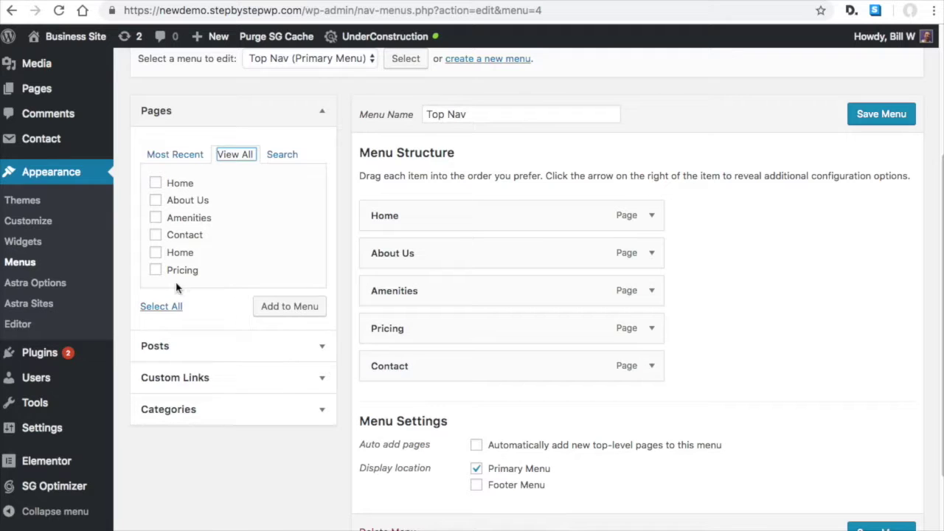
left_click(155, 271)
left_click(289, 306)
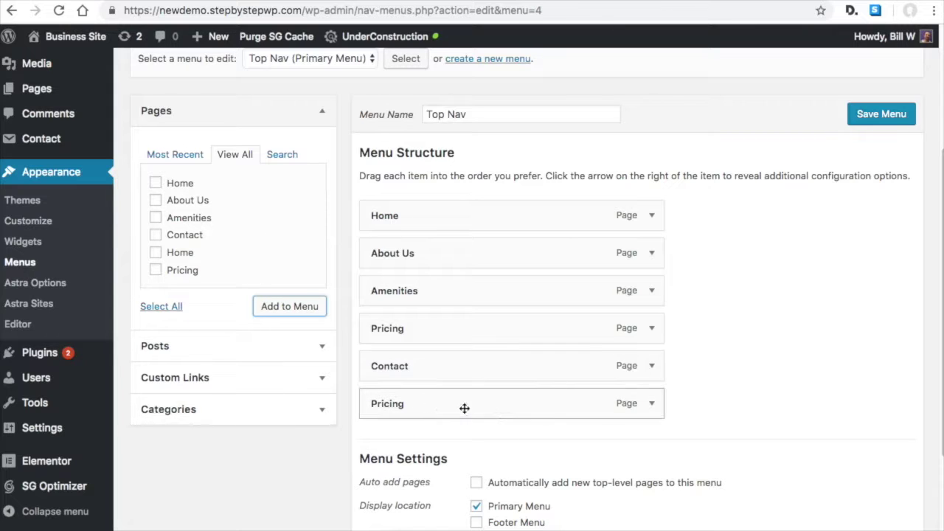
- Remove the duplicate Pricing item and save the Top Nav menu
left_click(653, 404)
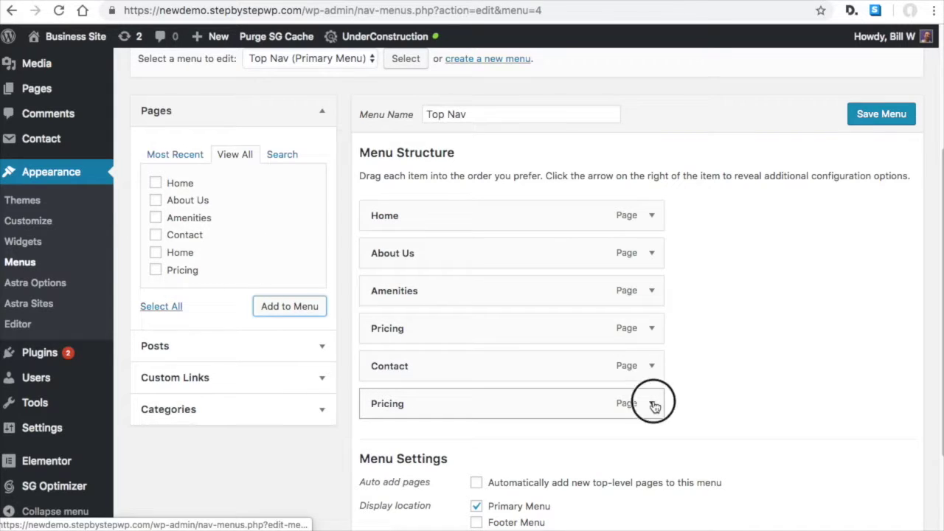
scroll(481, 399, "down", 2)
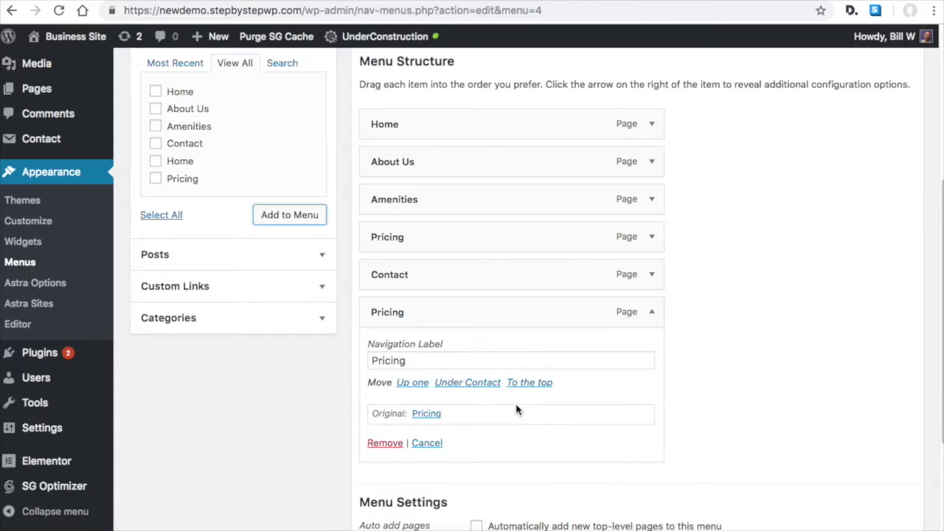
left_click(388, 444)
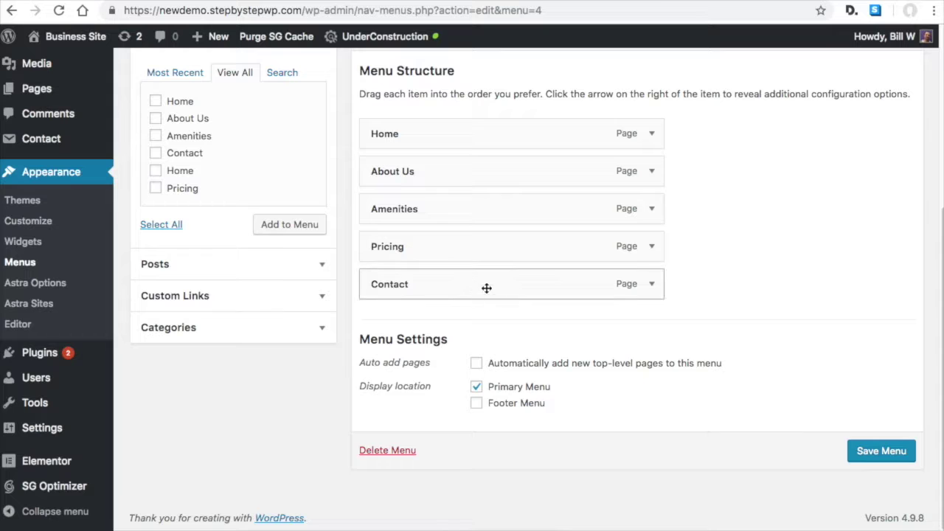
left_click_drag(463, 182, 449, 212)
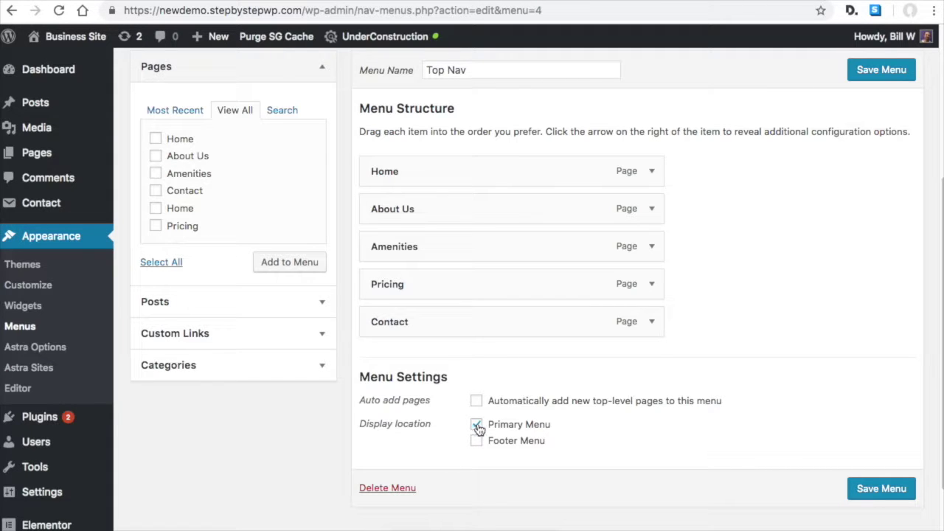
left_click(877, 488)
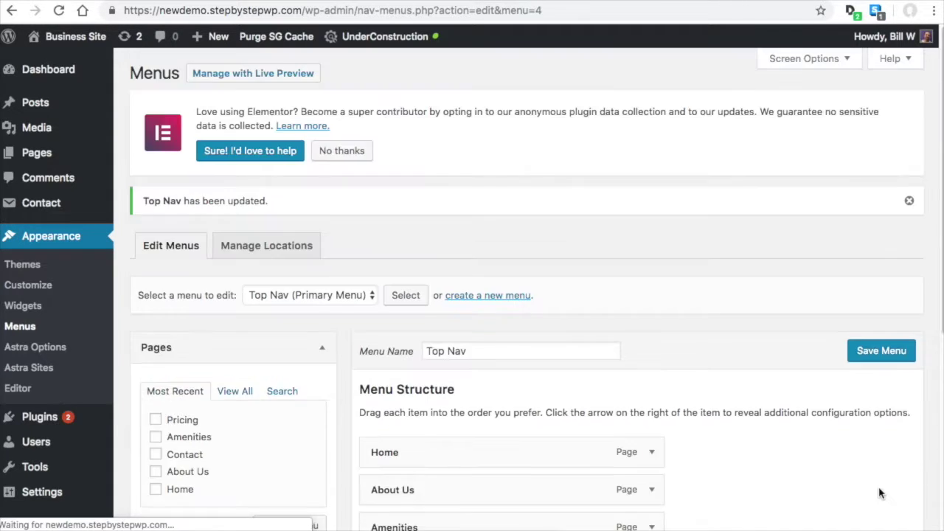
- Scroll the Customizer live preview down to the site footer
scroll(763, 334, "down", 5)
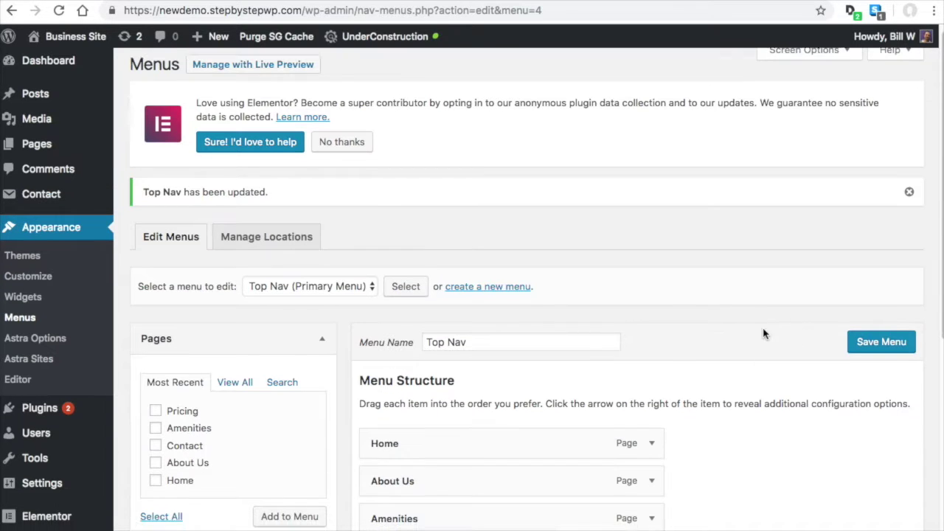
scroll(765, 387, "up", 2)
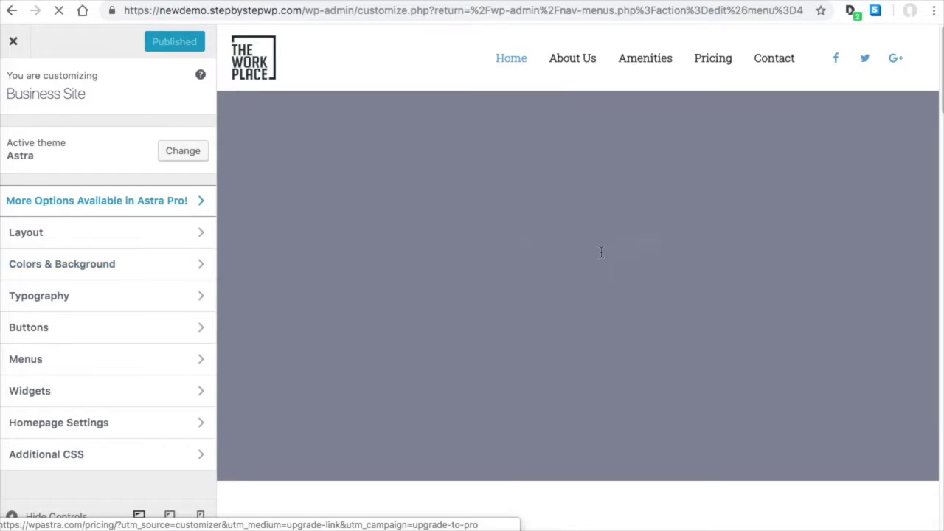
scroll(601, 252, "down", 20)
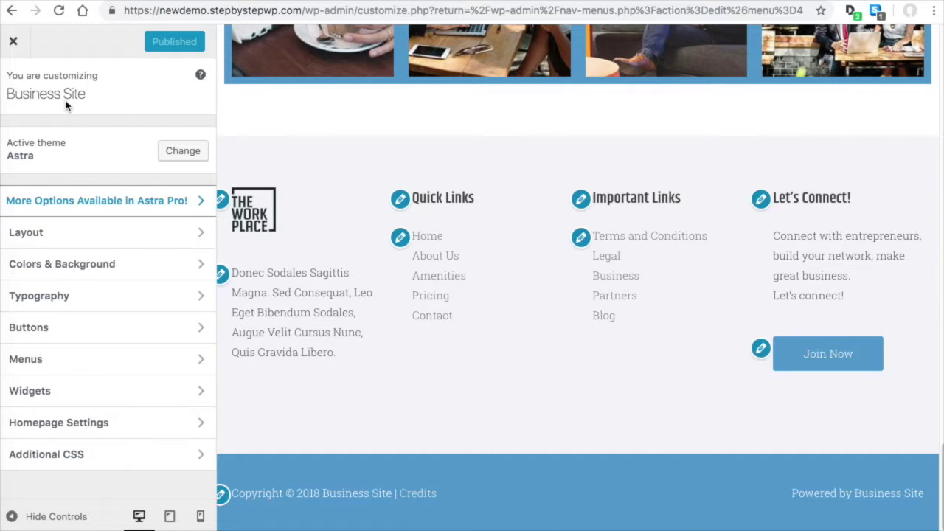
- Navigate Layout > Footer > Footer Bar to show its Section 1 and Section 2 custom text
left_click(70, 238)
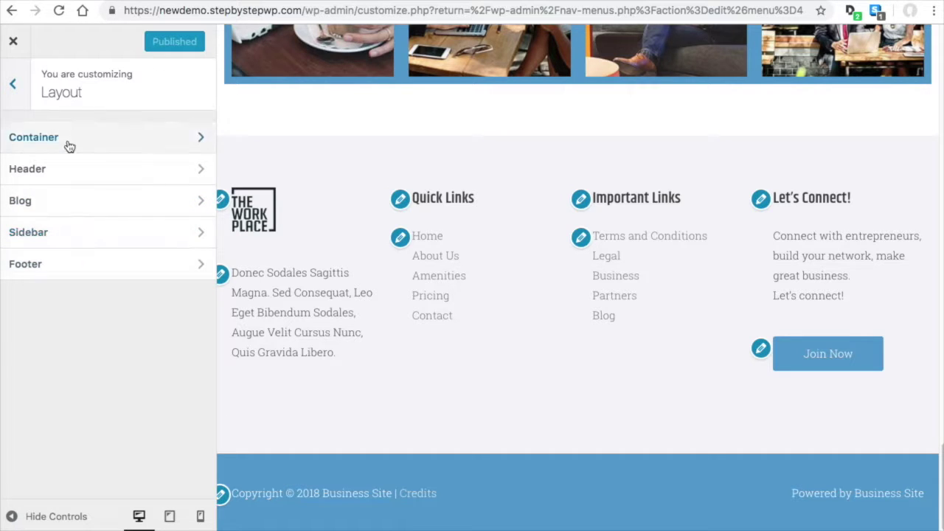
left_click(84, 266)
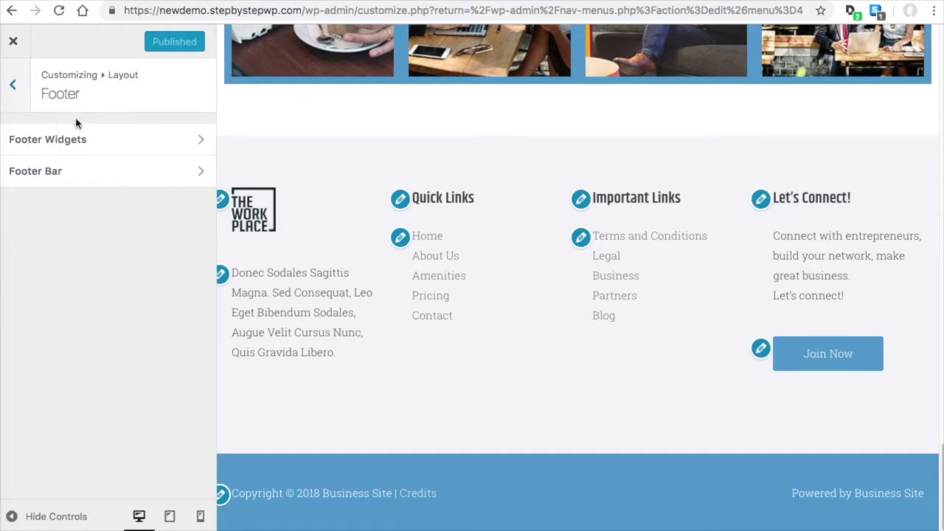
left_click(124, 176)
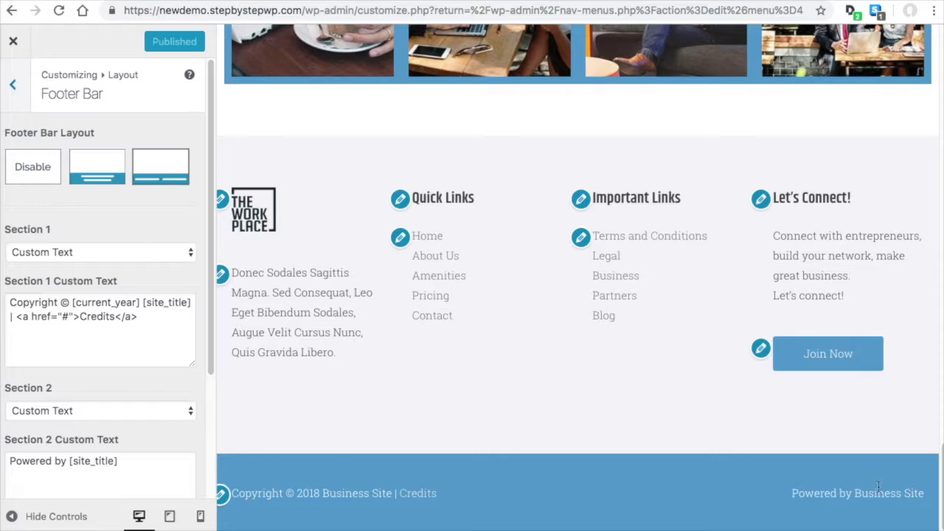
scroll(96, 389, "down", 3)
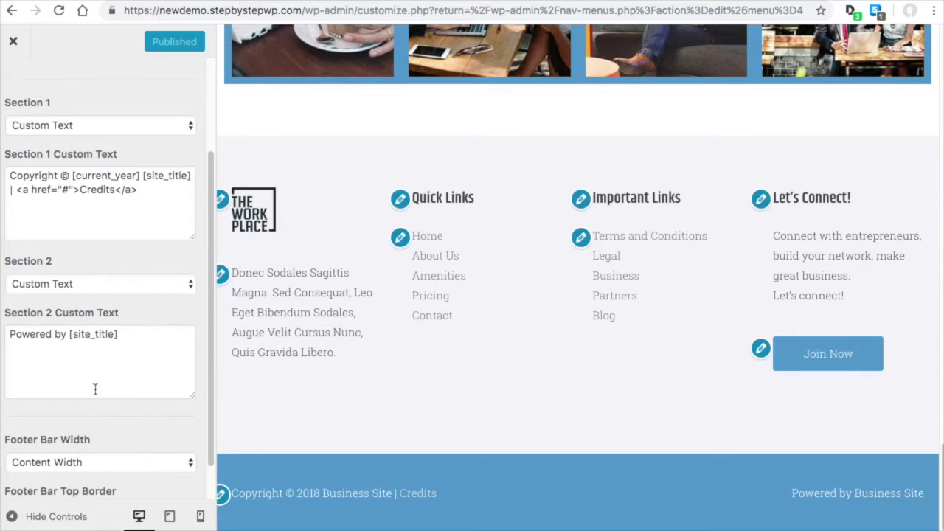
scroll(47, 338, "up", 2)
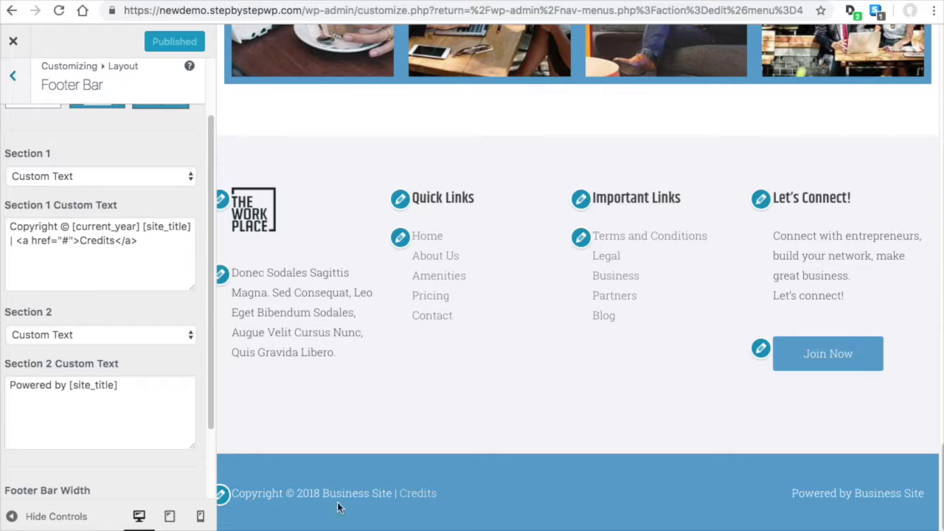
- Try the footer bar layouts, toggling it off and back on to keep the two-section layout
left_click_drag(140, 226, 185, 228)
left_click(184, 228)
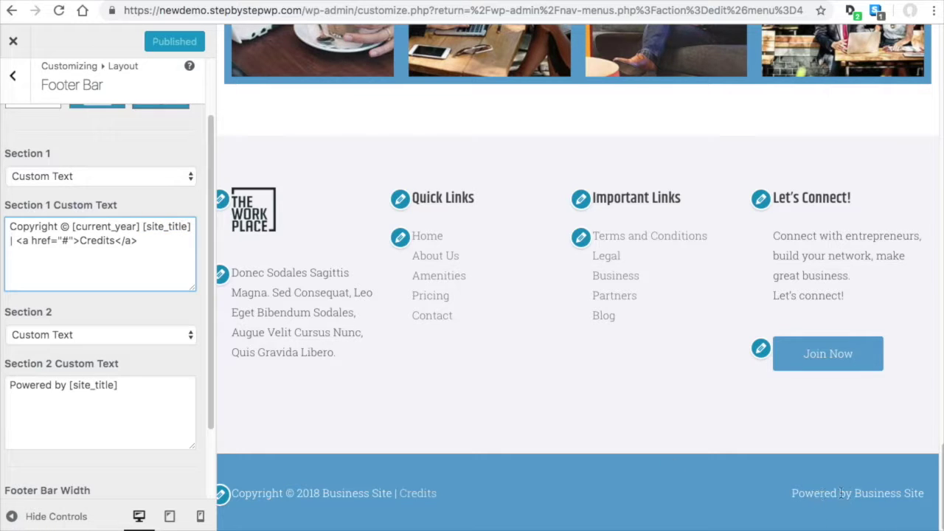
left_click_drag(821, 492, 873, 492)
left_click(112, 413)
scroll(126, 407, "up", 1)
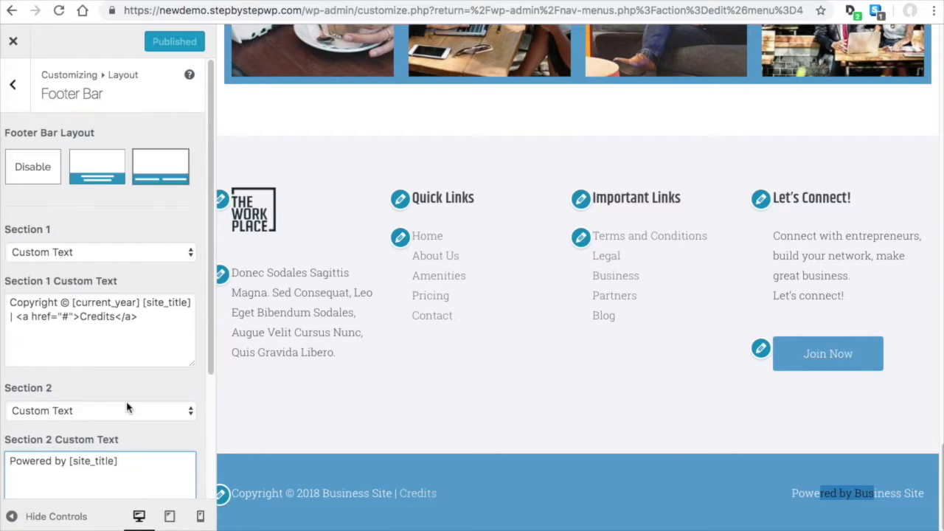
left_click(104, 163)
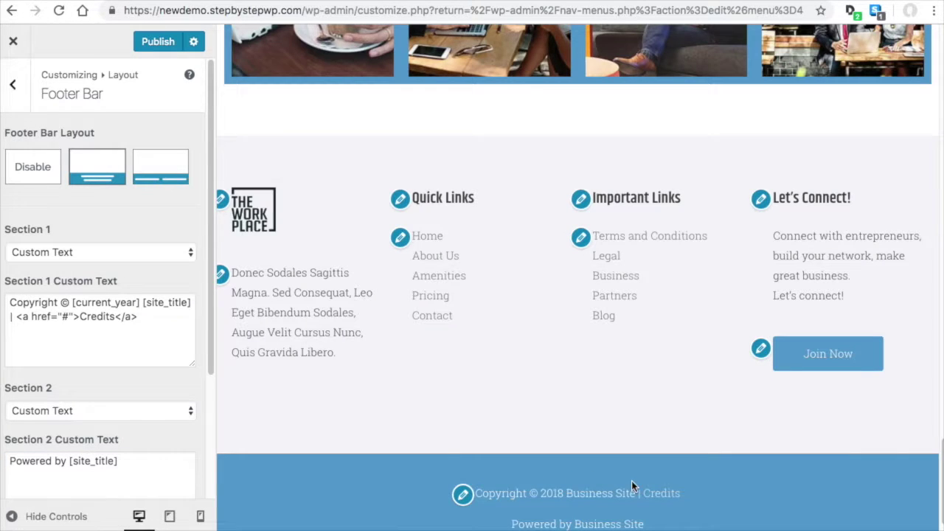
scroll(631, 481, "down", 1)
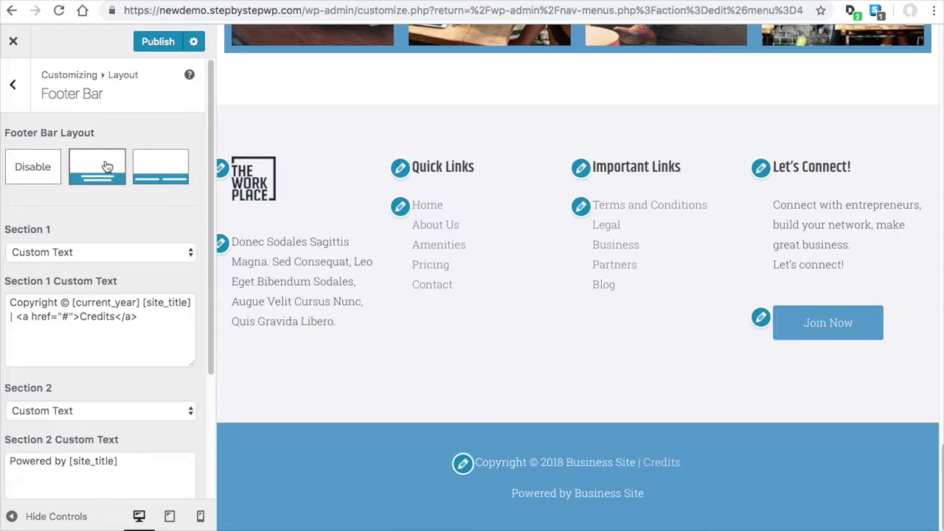
left_click(36, 169)
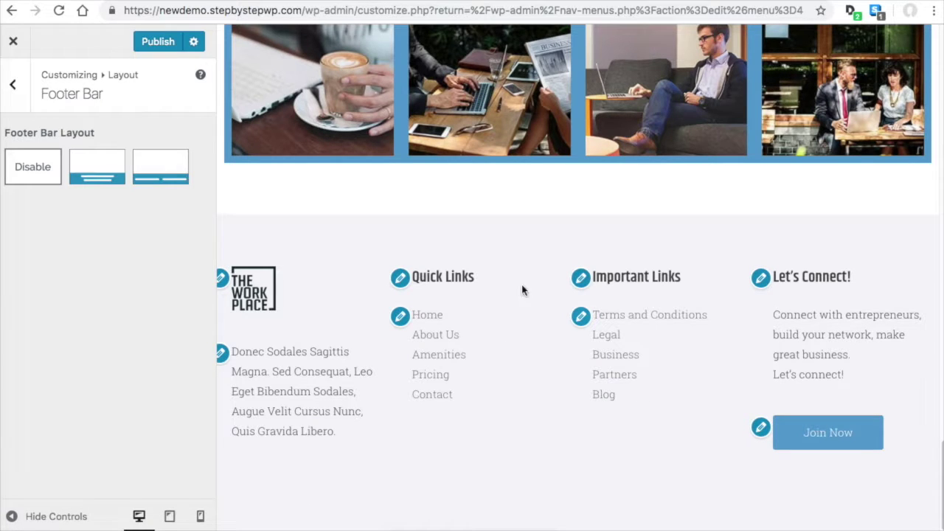
left_click(89, 181)
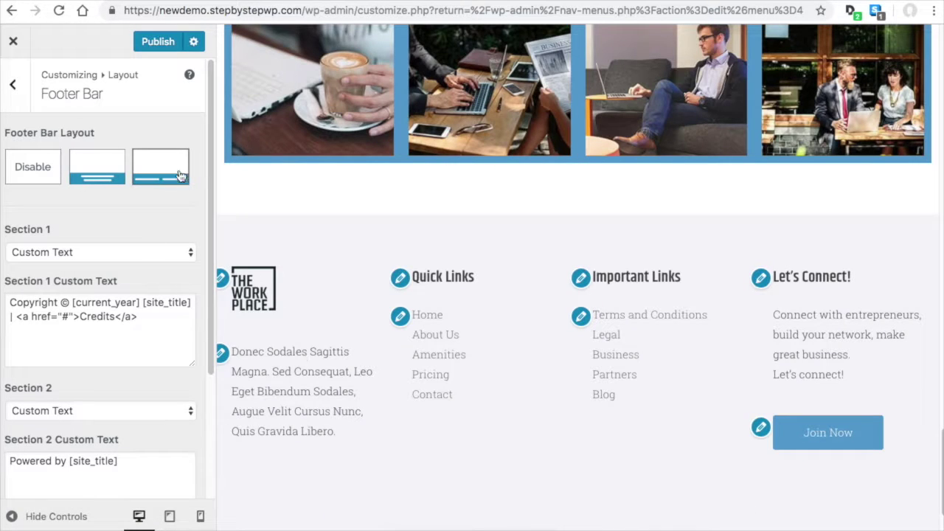
- Switch Footer Bar Section 1 content from custom text to Footer Menu
scroll(526, 366, "down", 1)
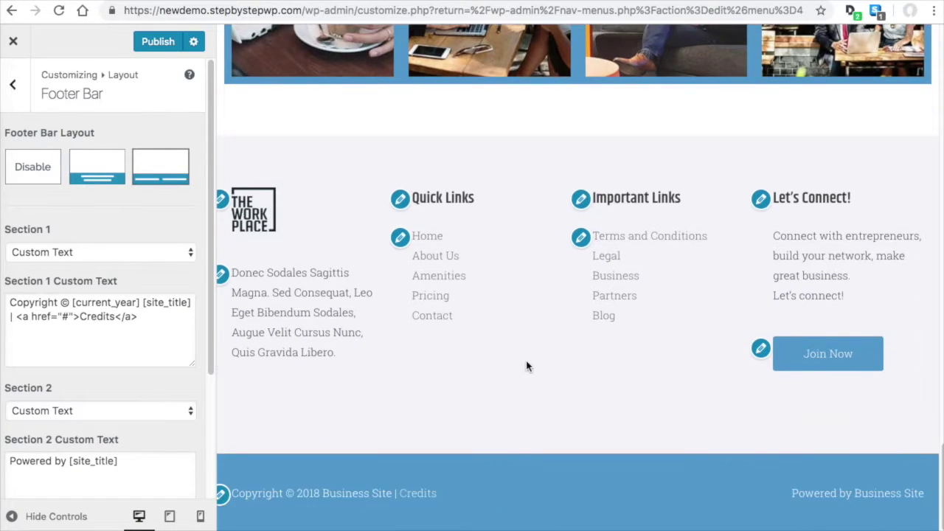
scroll(156, 311, "down", 3)
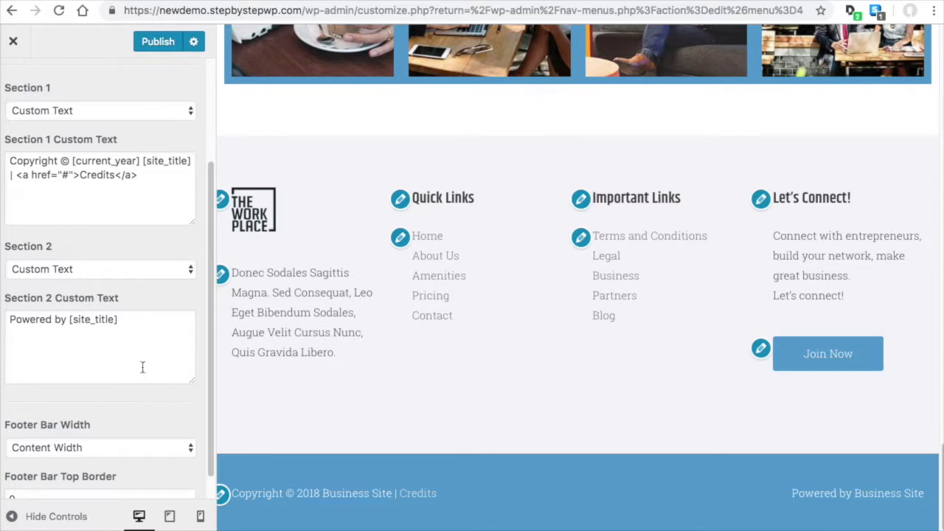
scroll(154, 375, "up", 2)
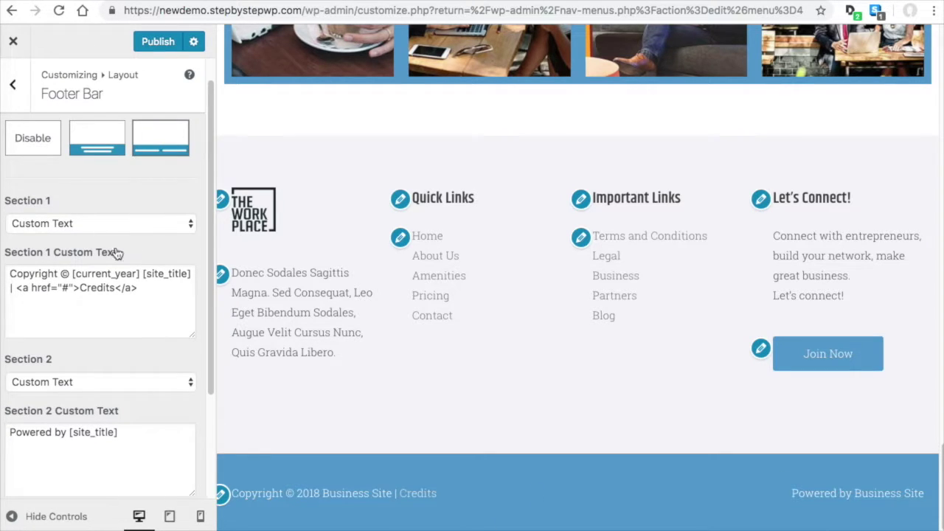
left_click(152, 224)
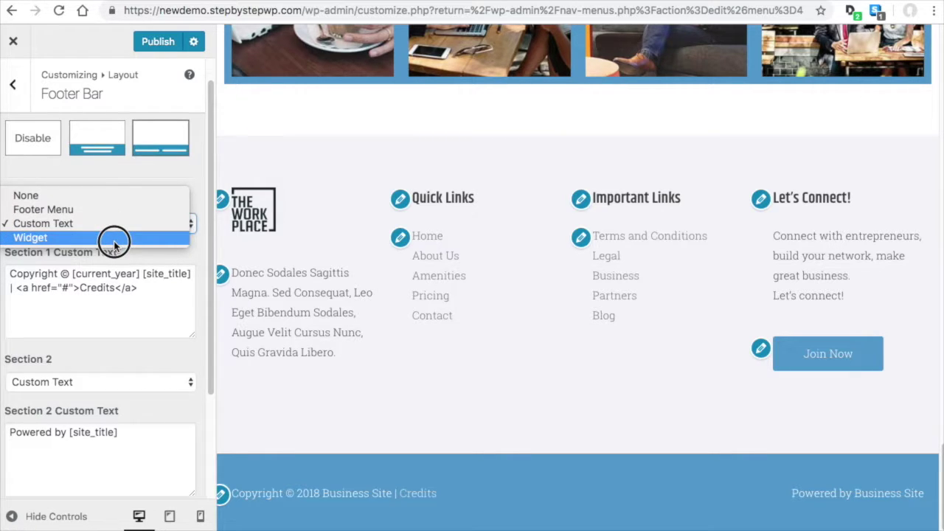
left_click(214, 196)
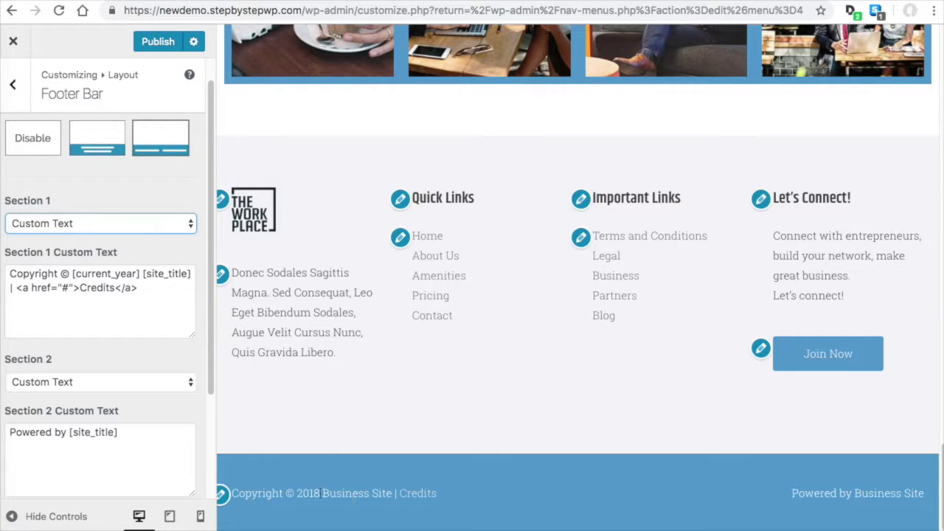
left_click(142, 223)
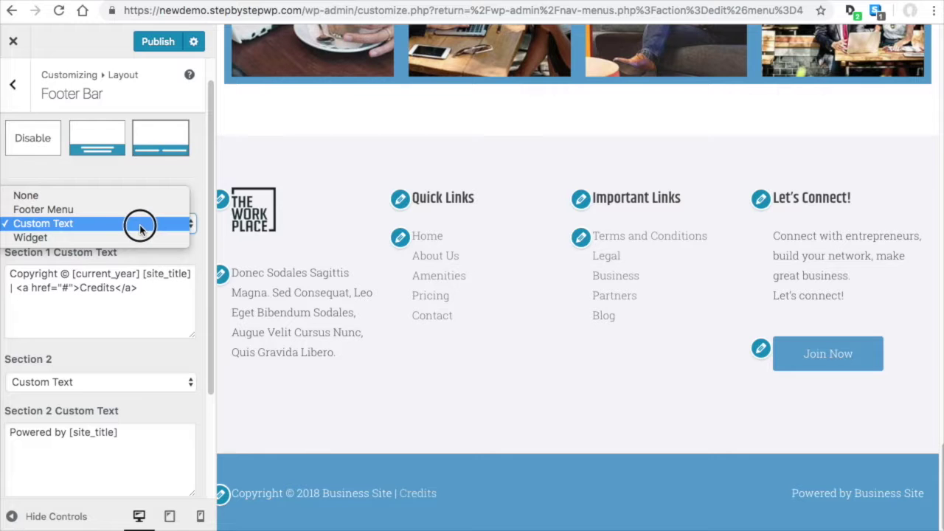
left_click(90, 211)
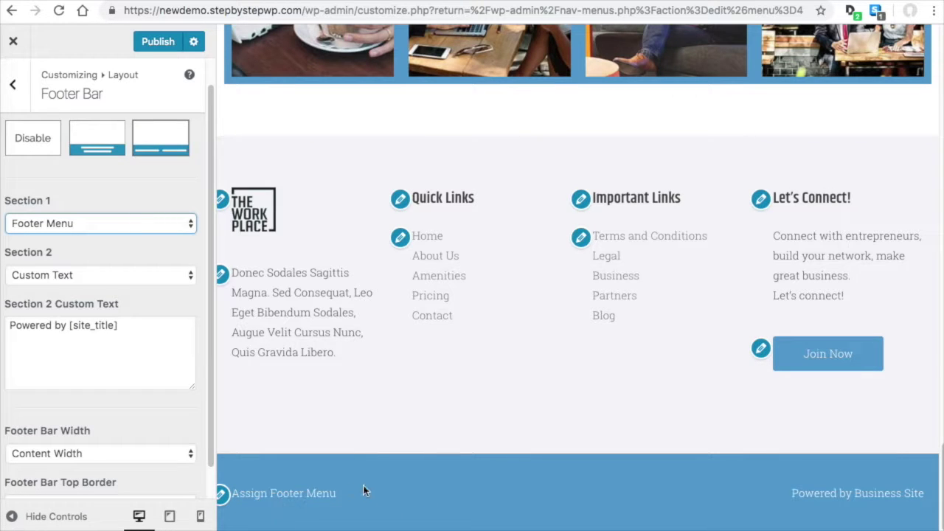
left_click(12, 84)
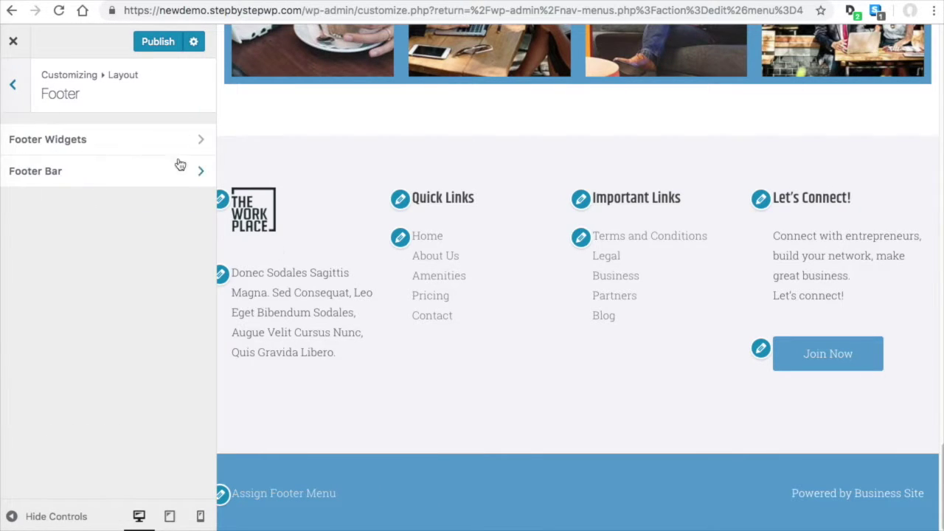
- Assign the Important Links menu to the Footer Menu location and return to the Customizer root
left_click(13, 84)
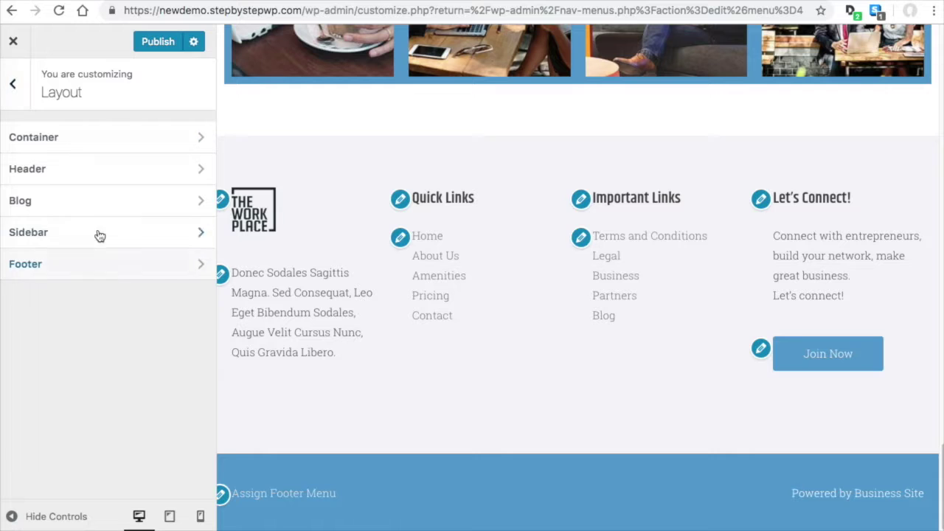
left_click(12, 90)
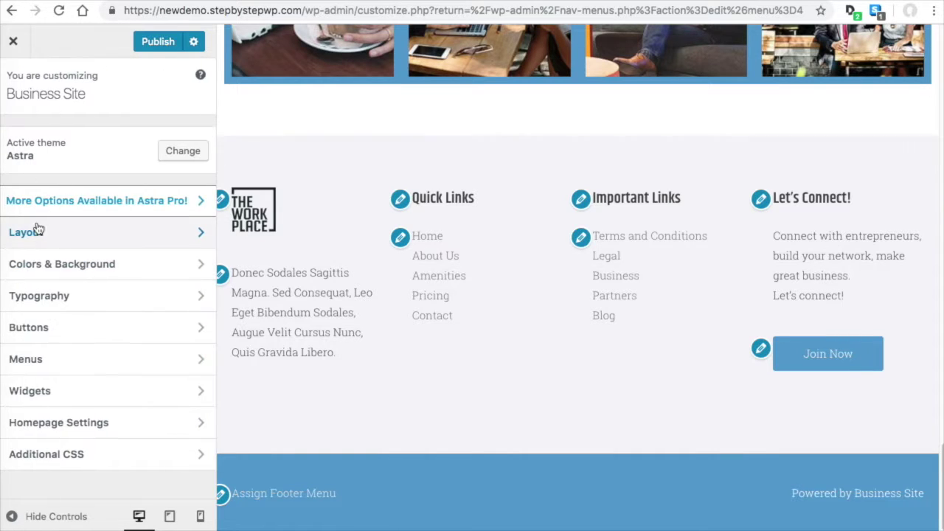
left_click(62, 361)
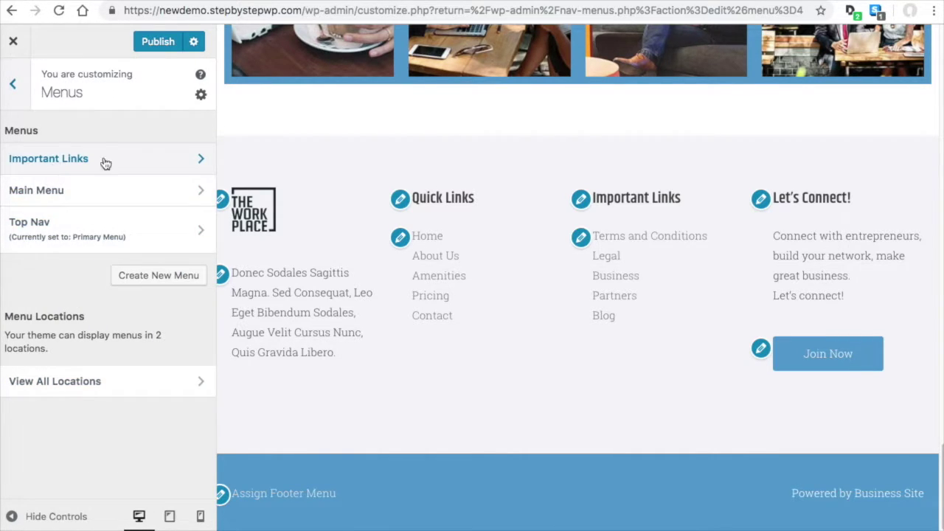
left_click(78, 161)
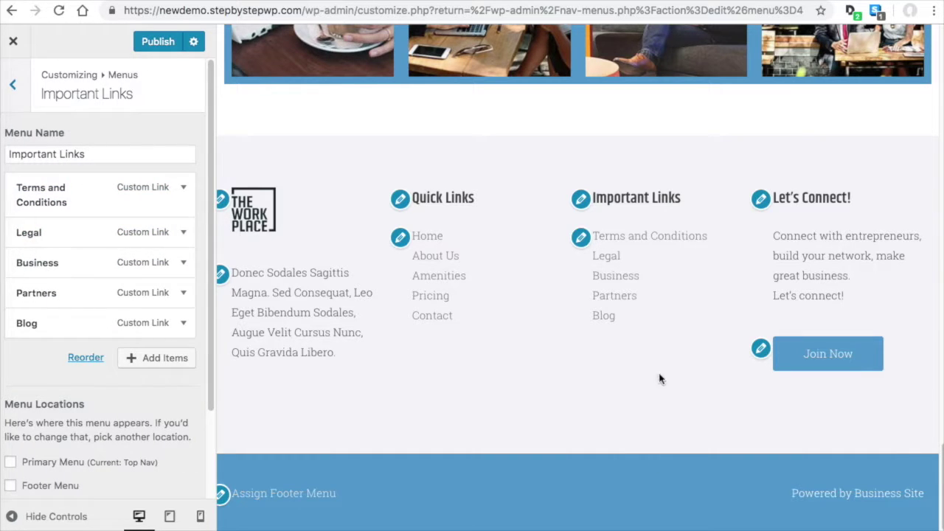
left_click(11, 486)
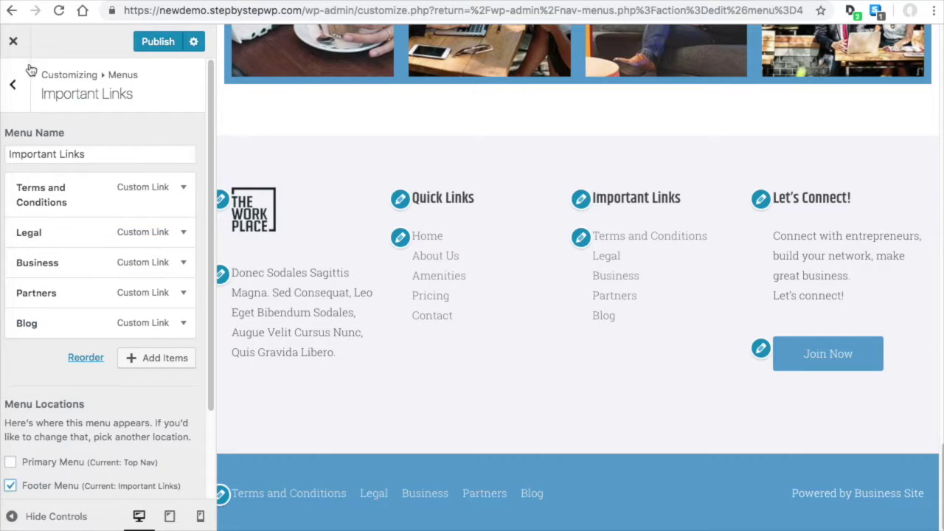
left_click(16, 90)
left_click(17, 89)
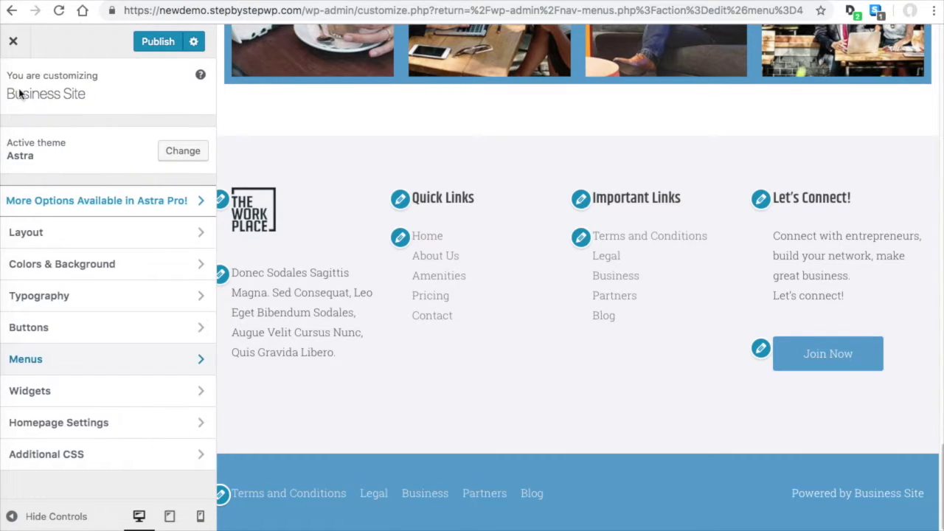
- Switch Footer Bar Section 1 from the footer menu to Custom Text
left_click(92, 237)
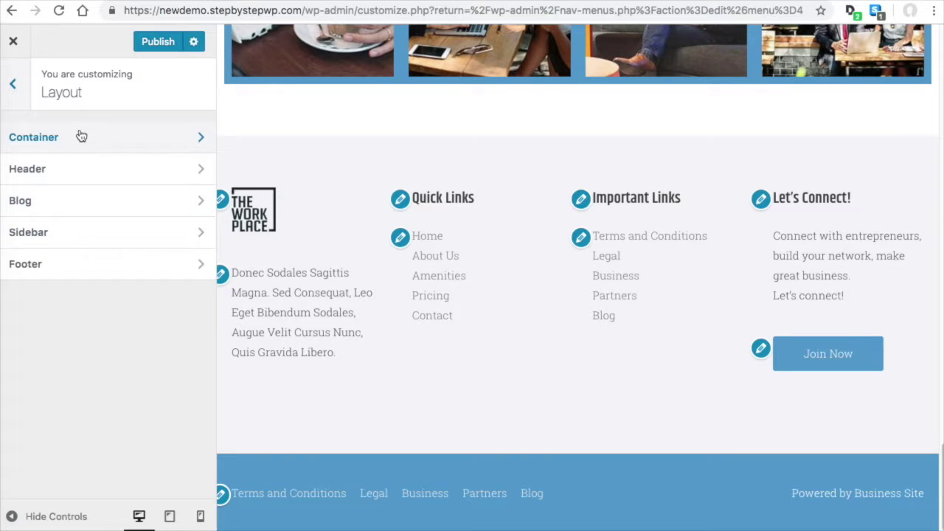
left_click(90, 267)
left_click(93, 172)
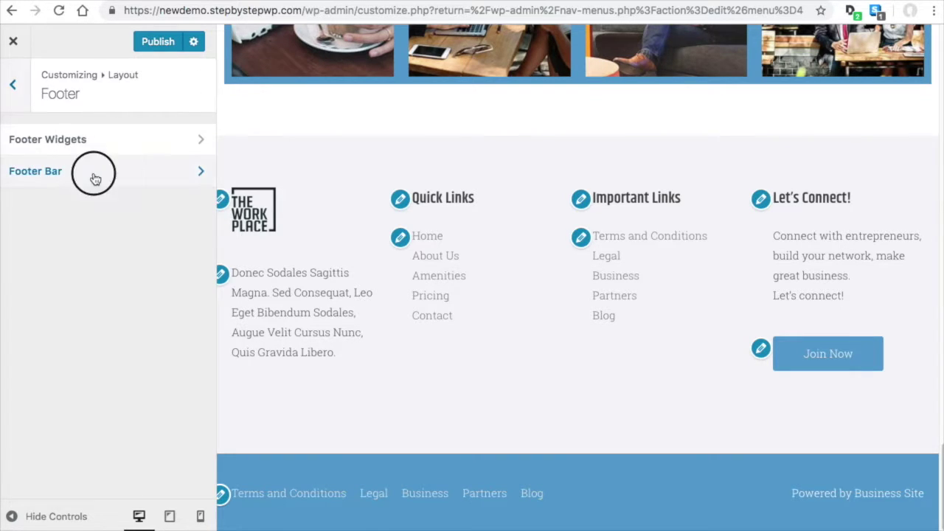
left_click(160, 252)
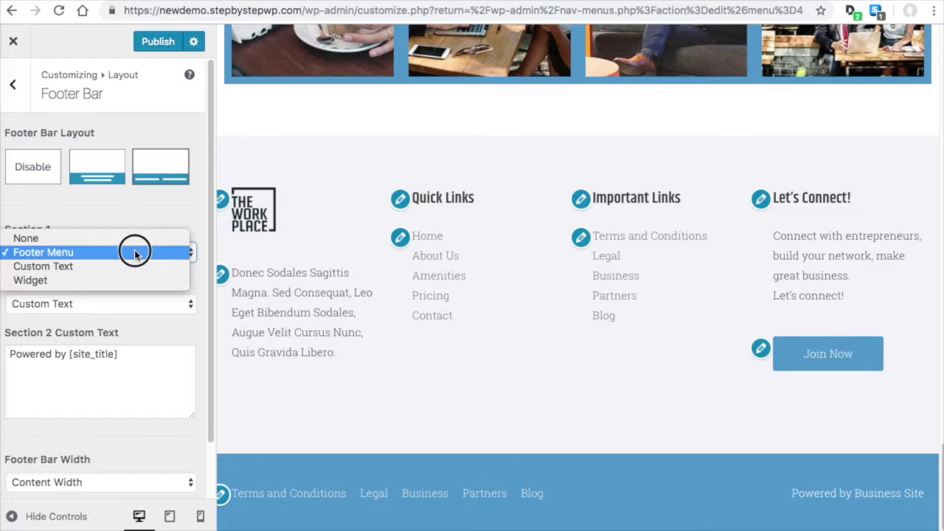
left_click(122, 268)
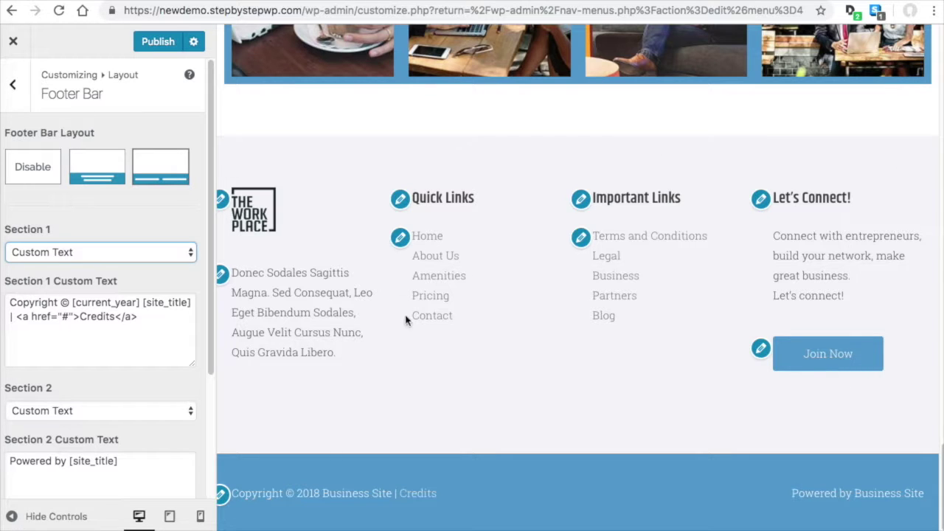
left_click(12, 84)
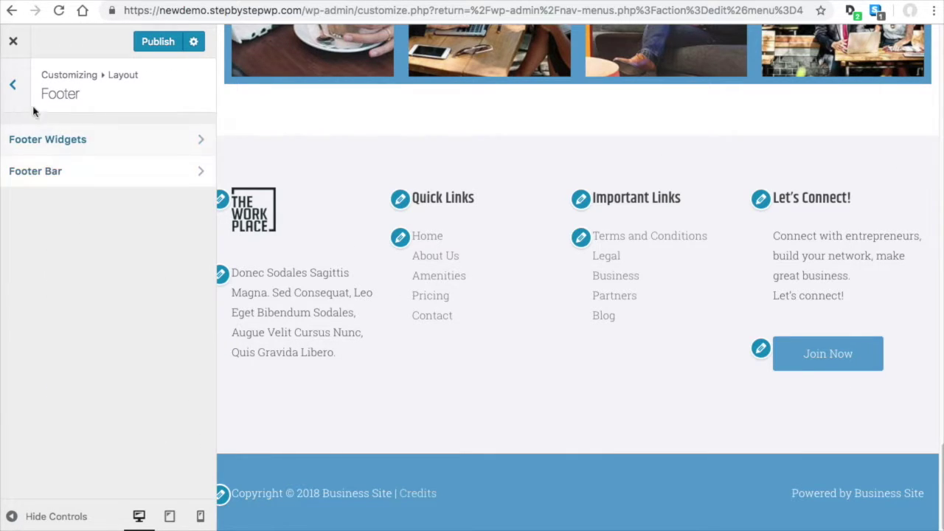
- Navigate from the Footer panel to Layout > Footer > Footer Widgets
left_click(13, 83)
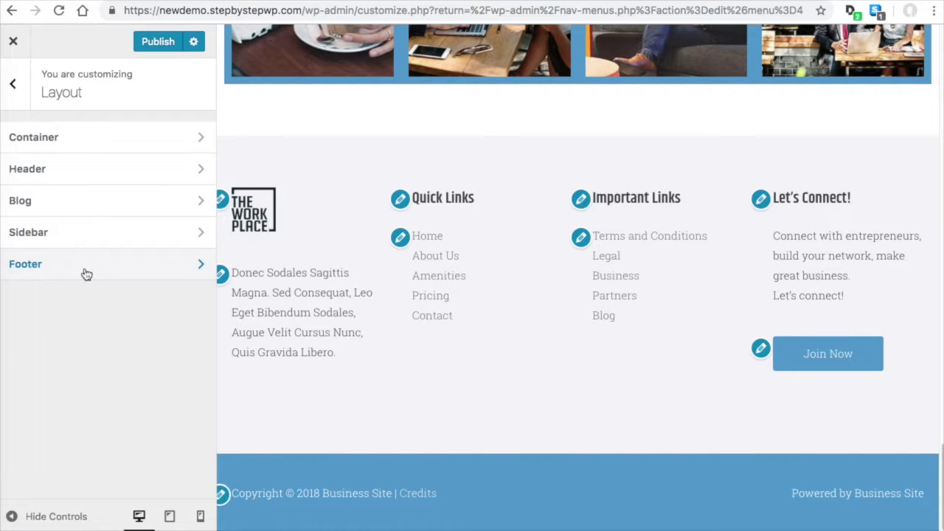
left_click(12, 84)
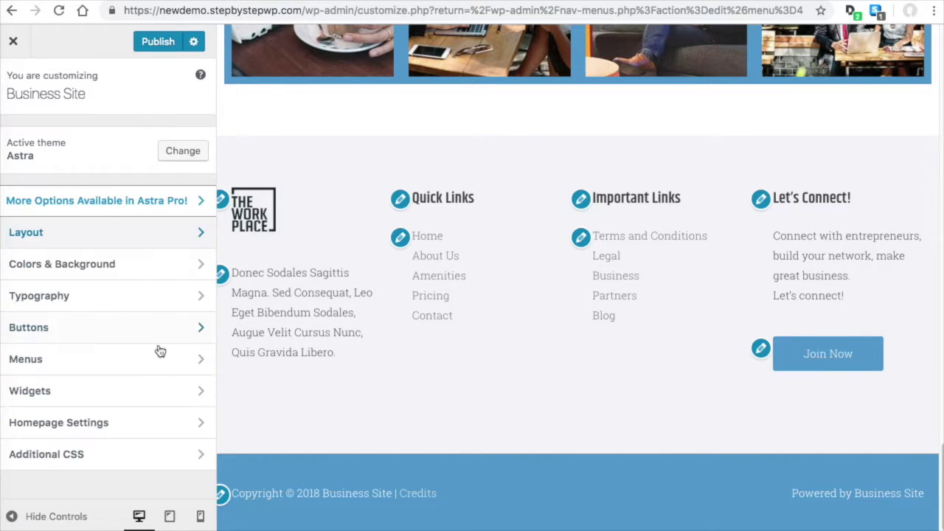
left_click(80, 239)
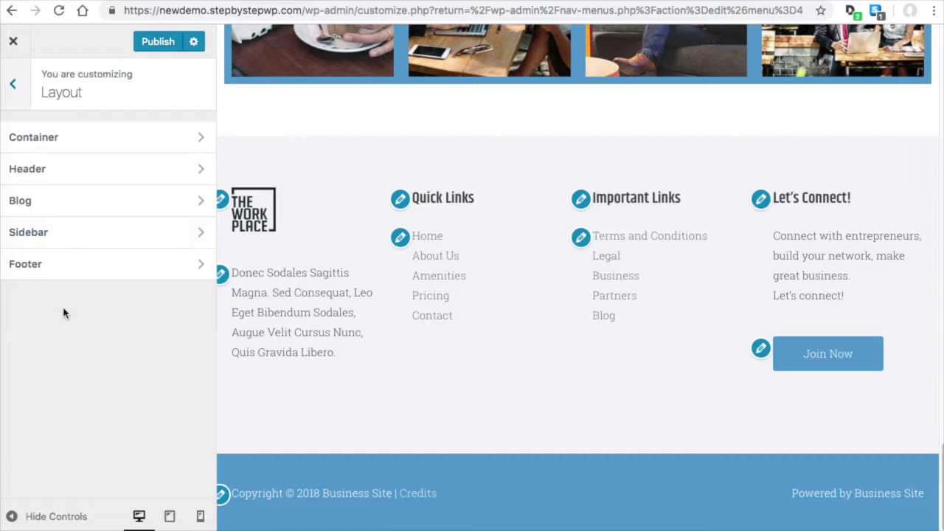
left_click(83, 264)
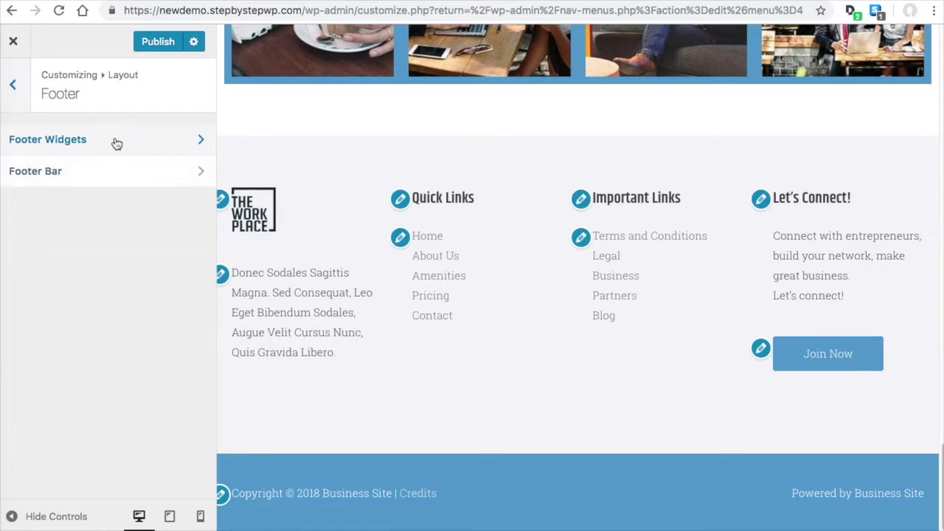
left_click(121, 143)
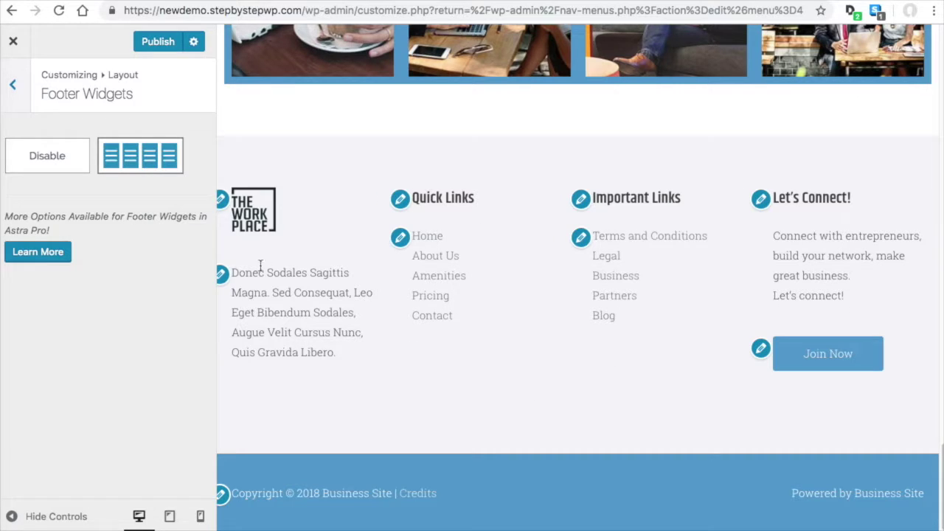
- Disable footer widgets, re-select the four-column layout, and open the Quick Links menu
left_click(50, 160)
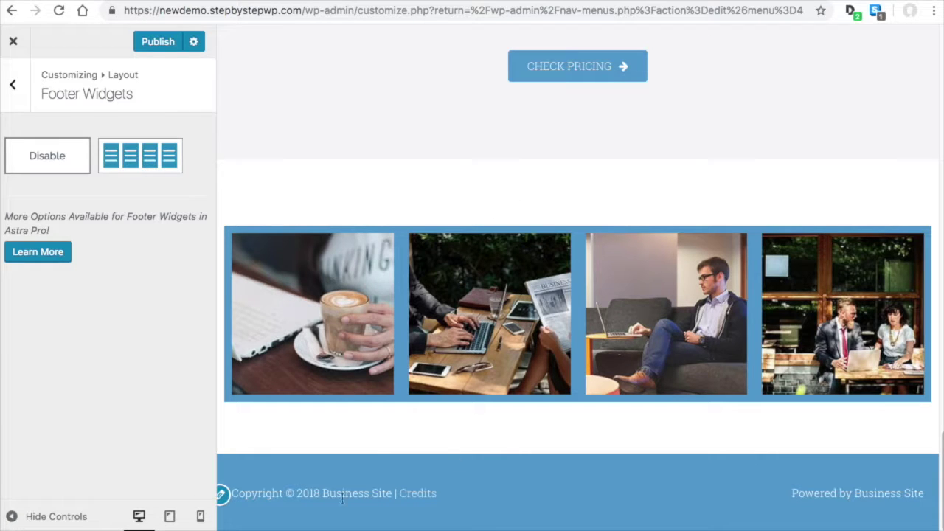
left_click(144, 159)
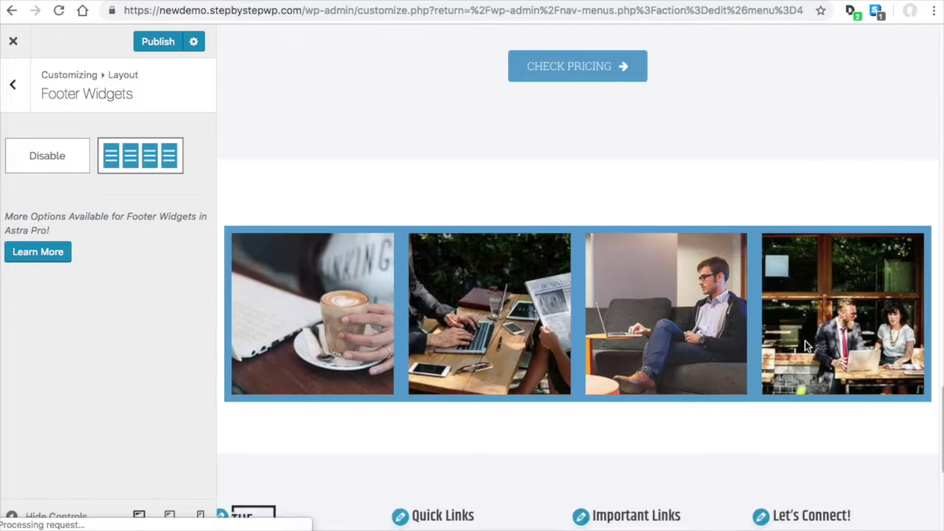
scroll(665, 309, "down", 5)
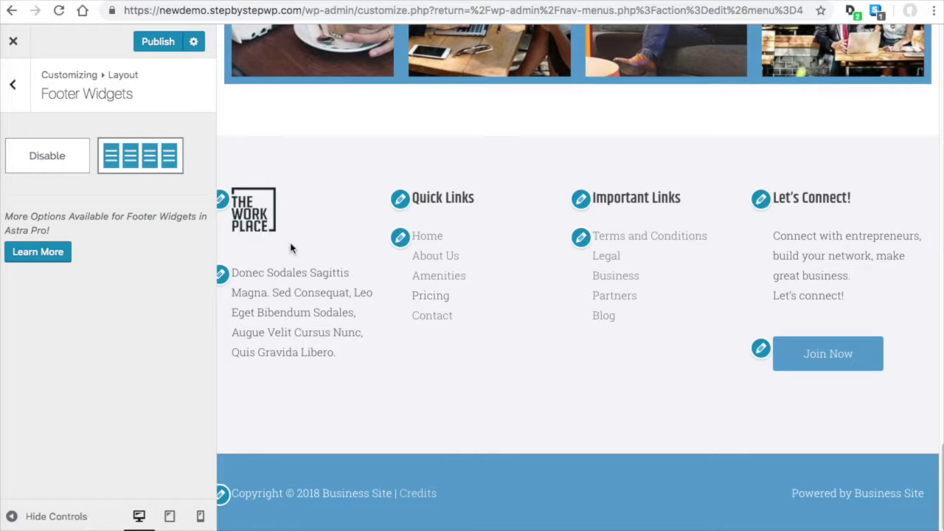
left_click(400, 238)
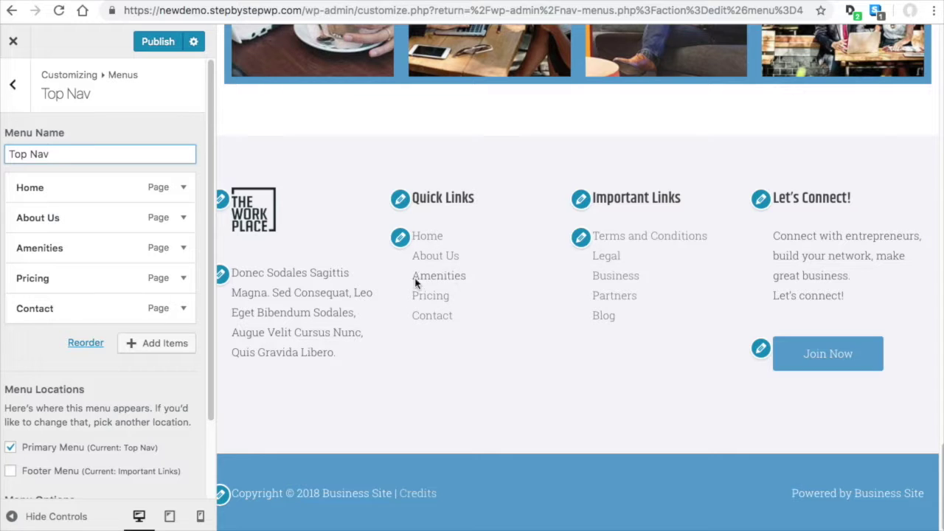
- Open the Important Links menu items through the Quick Links and Important Links widgets
left_click(399, 199)
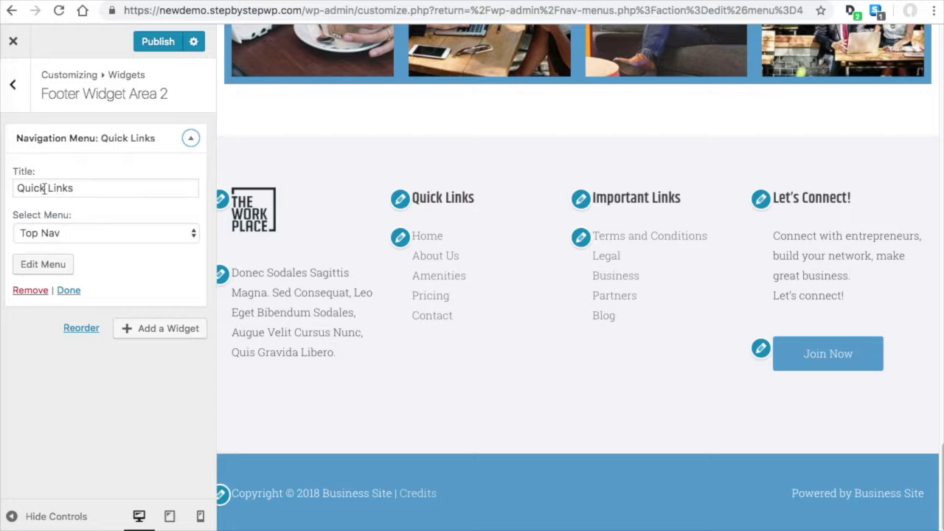
left_click(581, 200)
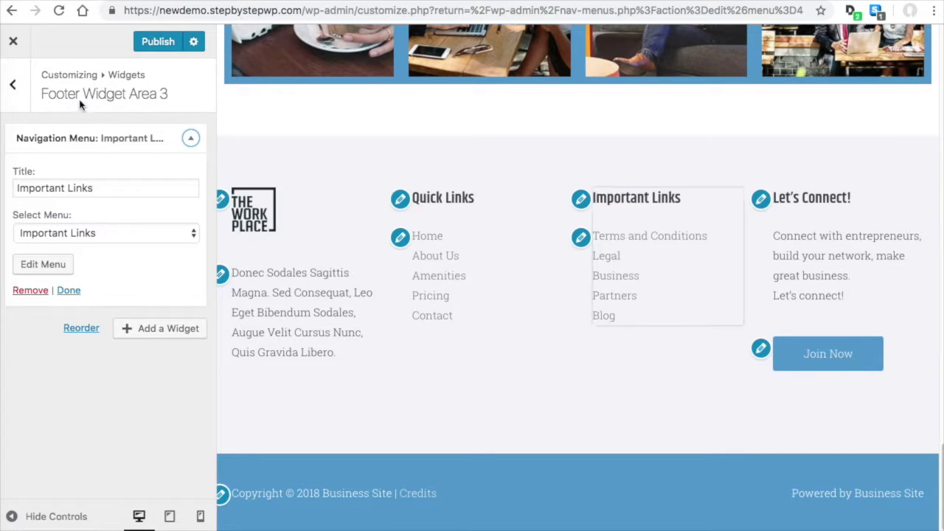
left_click(581, 237)
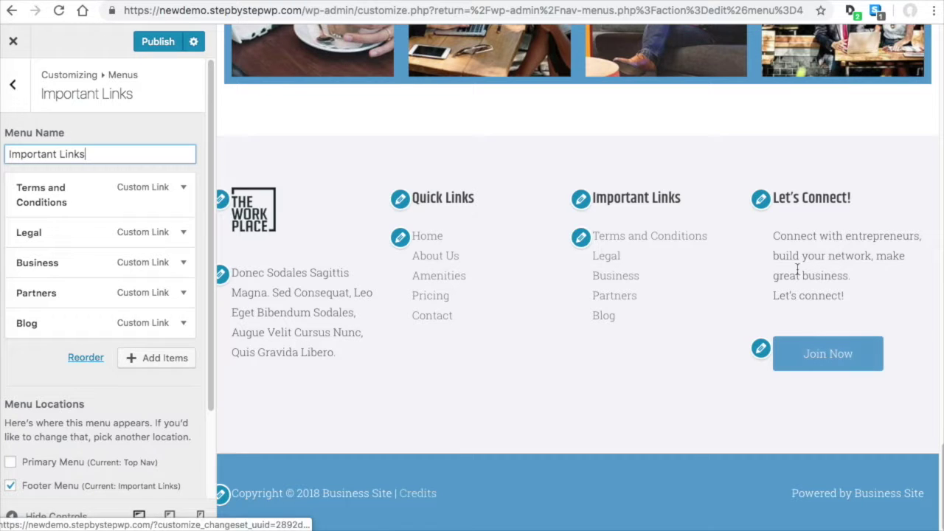
- Replace the Join Now button text with 'My Youtube Station' and return to Widgets
left_click(760, 348)
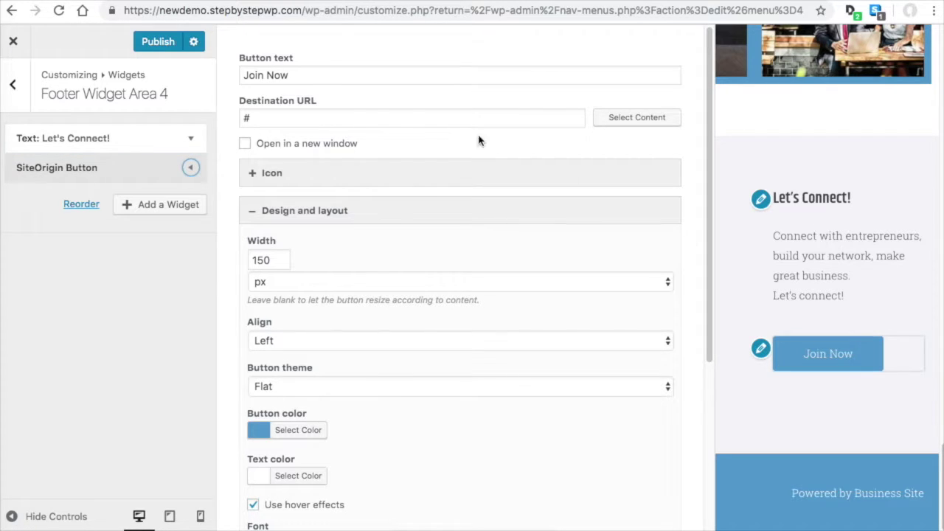
left_click_drag(300, 74, 240, 74)
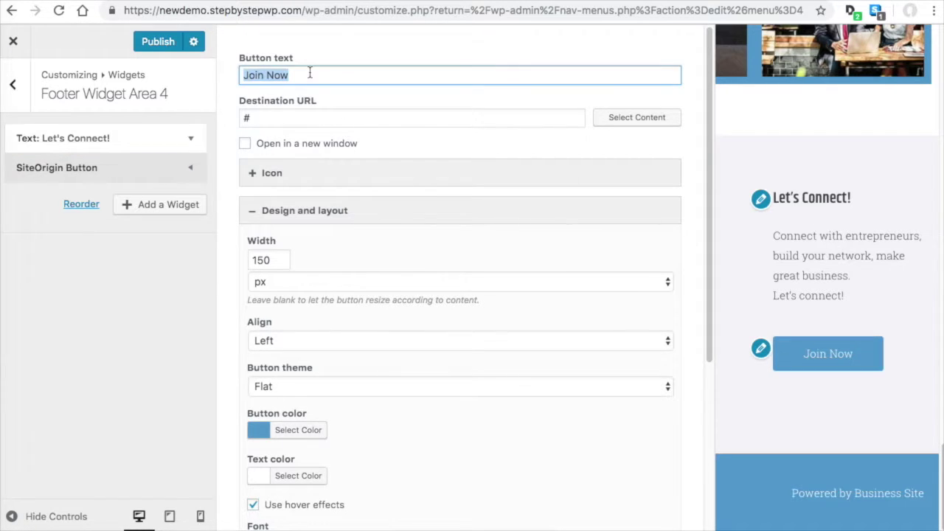
type("My Youtub")
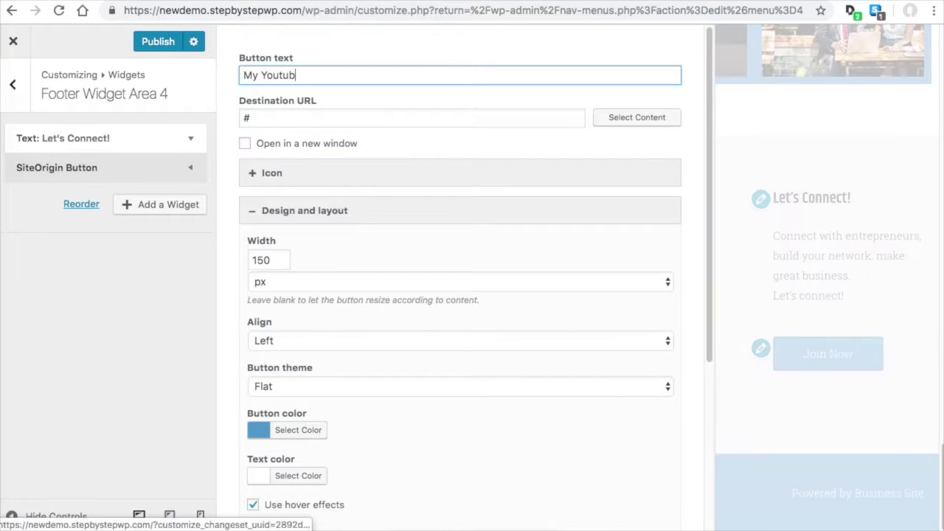
type("e Station")
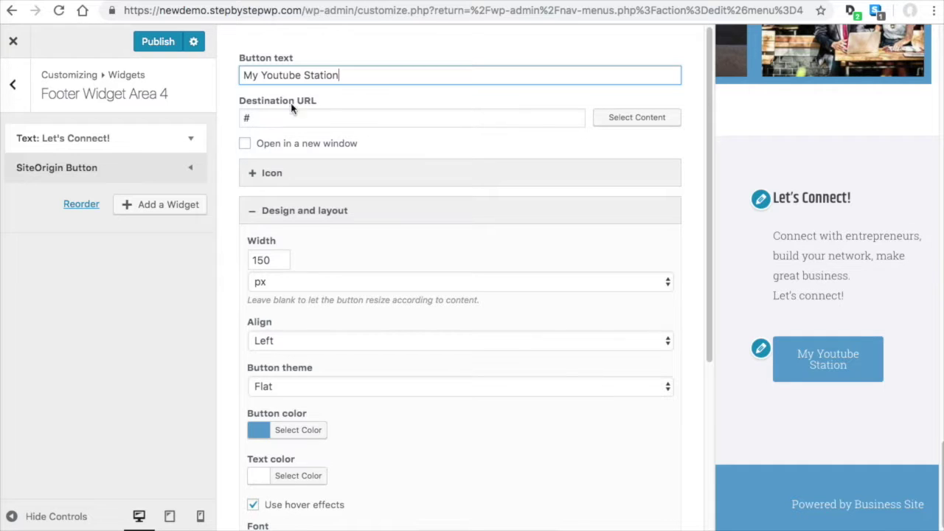
left_click(14, 84)
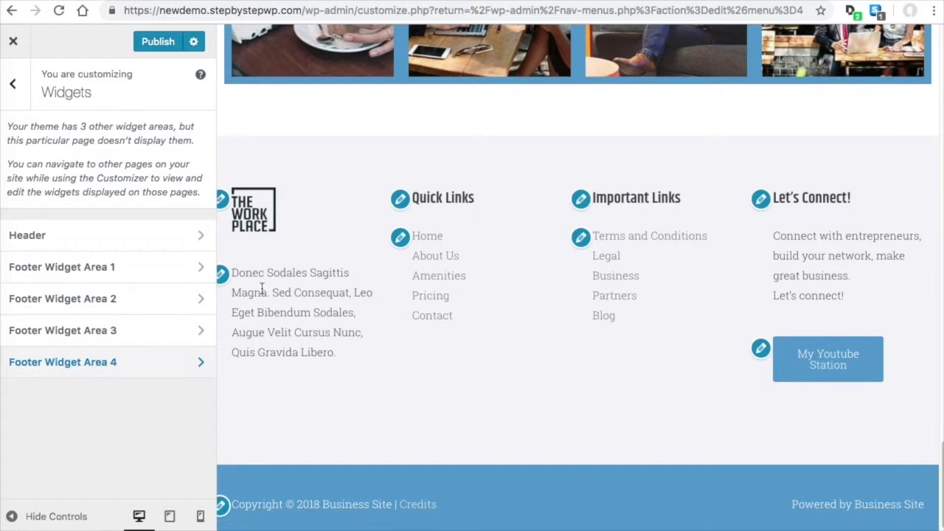
- Open Footer Widget Area 1 and expand its Text widget with the 'Donec Sodales Sagittis…' paragraph
left_click(224, 205)
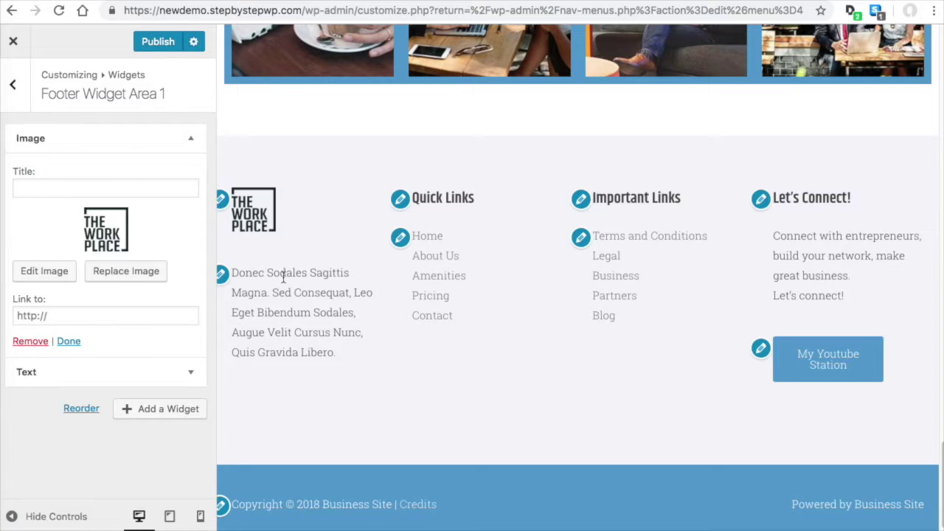
left_click(221, 273)
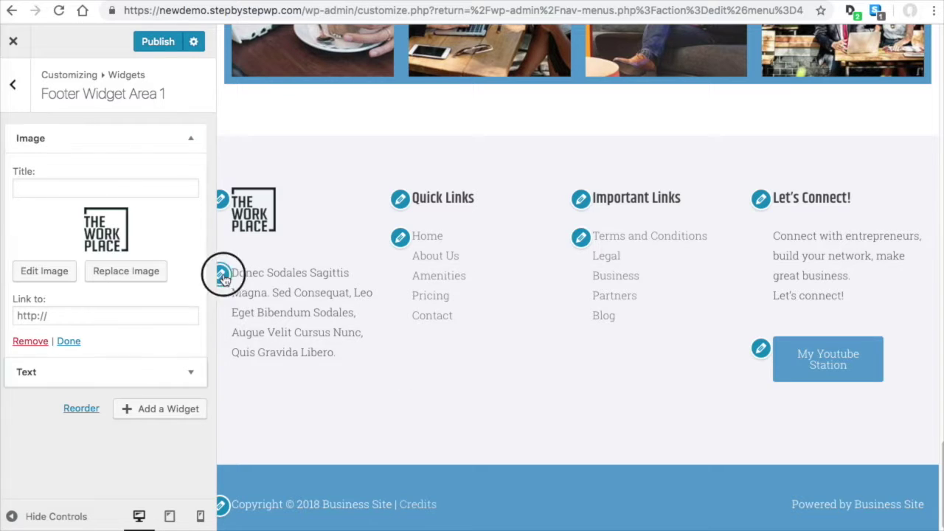
left_click_drag(29, 313, 98, 384)
left_click(261, 277)
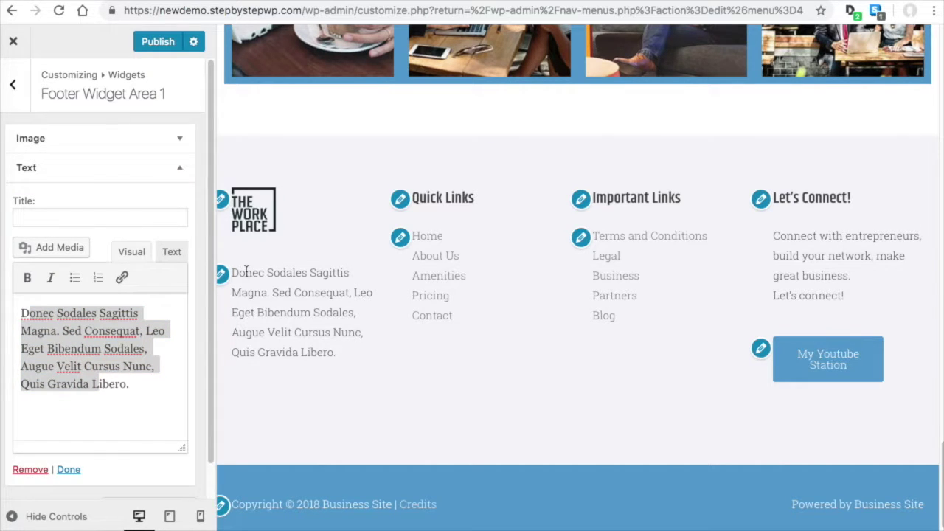
scroll(516, 376, "down", 1)
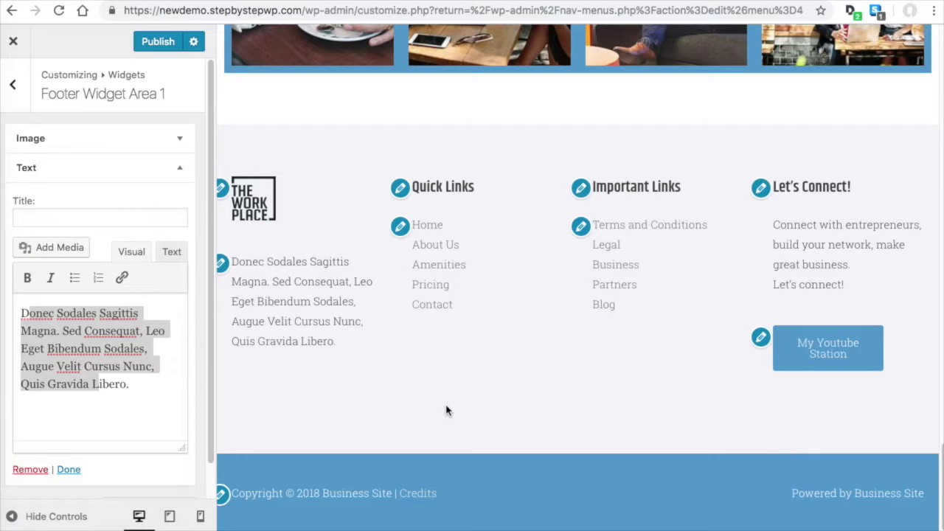
scroll(463, 406, "up", 6)
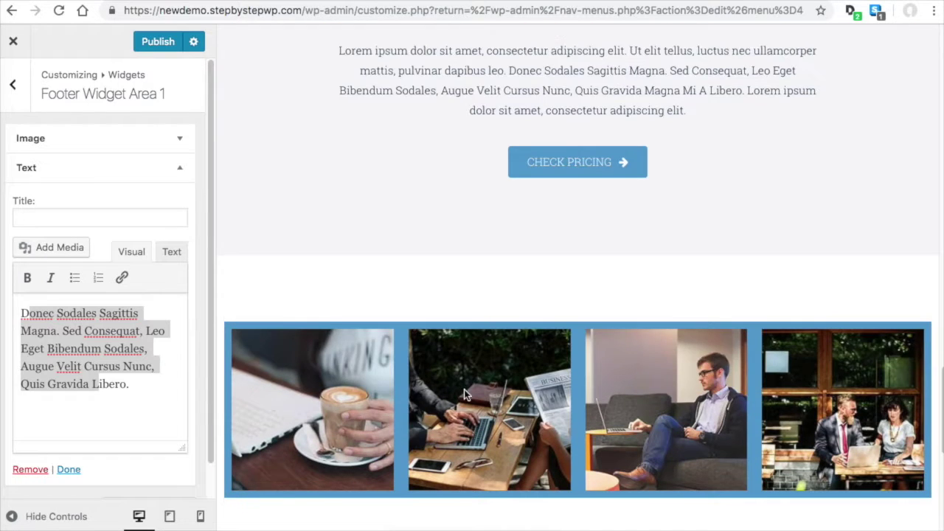
scroll(465, 394, "down", 6)
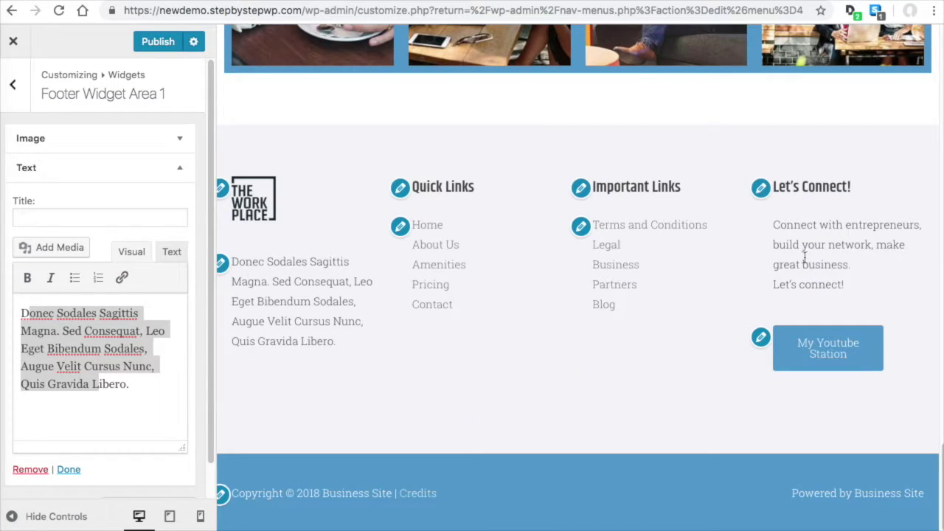